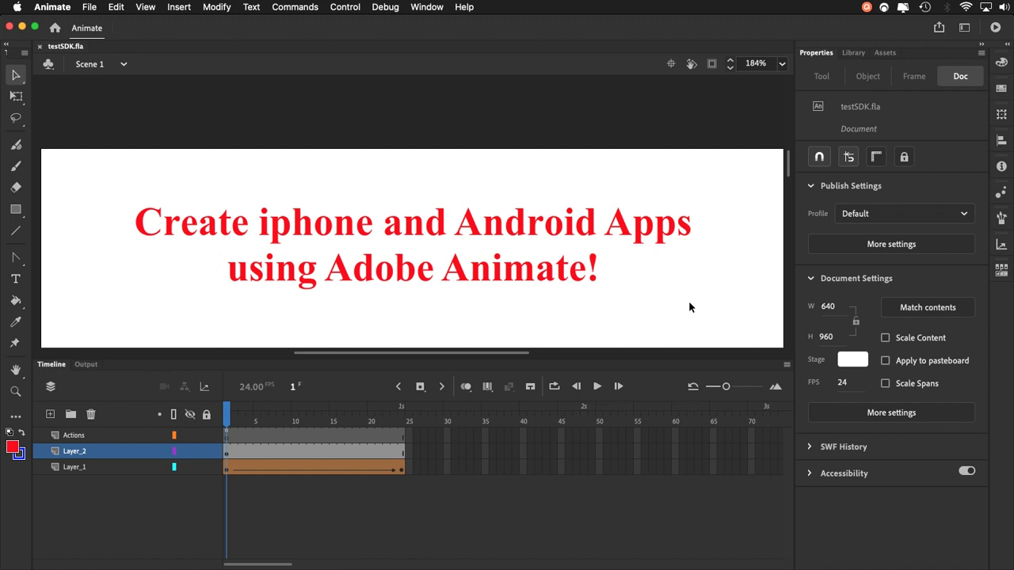
# Step: Set the stage zoom to Fit in Window so the whole 640×960 page shows
pyautogui.click(782, 63)
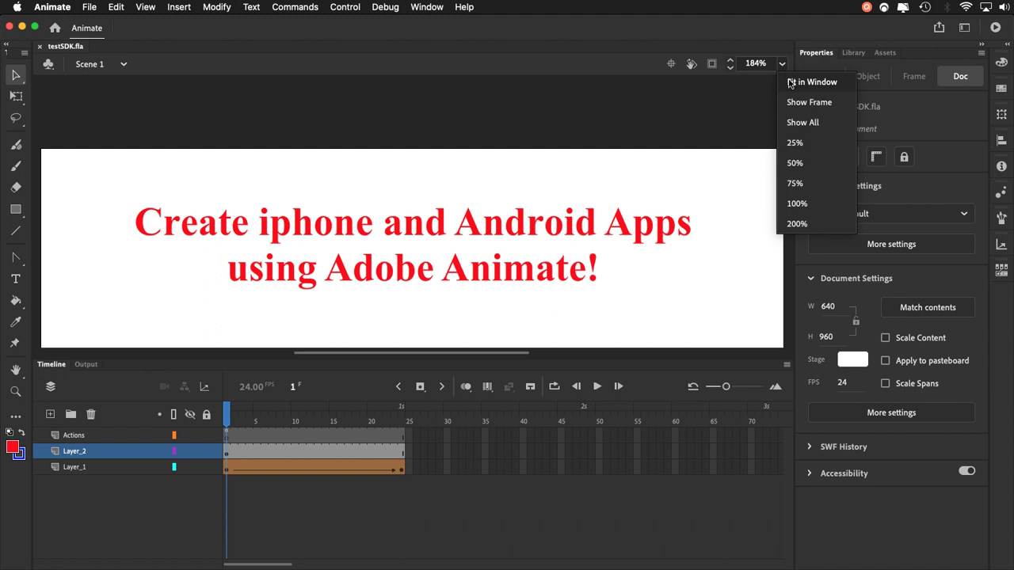
pyautogui.click(790, 83)
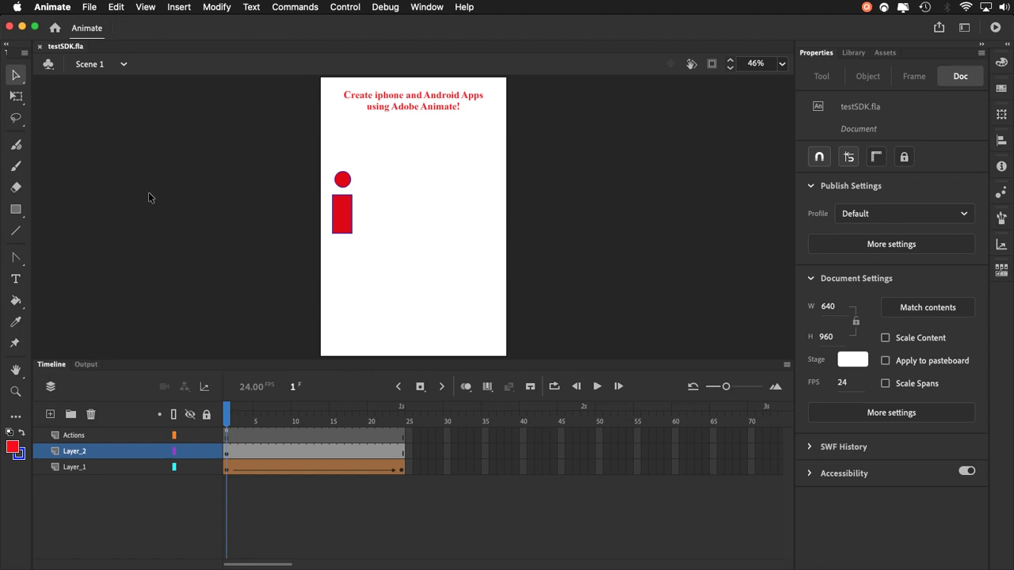
# Step: Review the Firefox results for Apple .ipa and Android APK app formats, then return to Animate
pyautogui.press('super+Tab')
pyautogui.press('super+Tab')
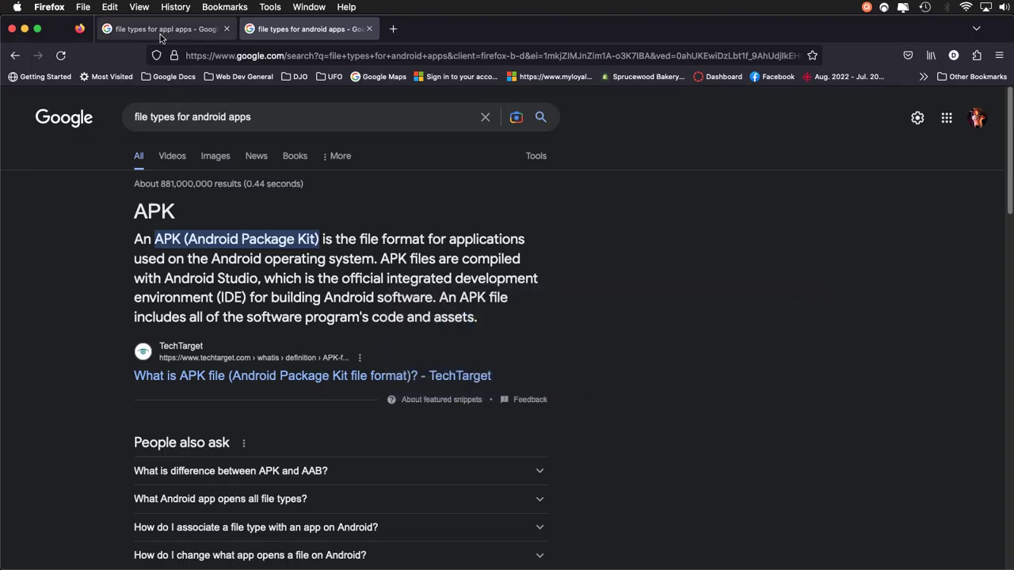
pyautogui.click(160, 32)
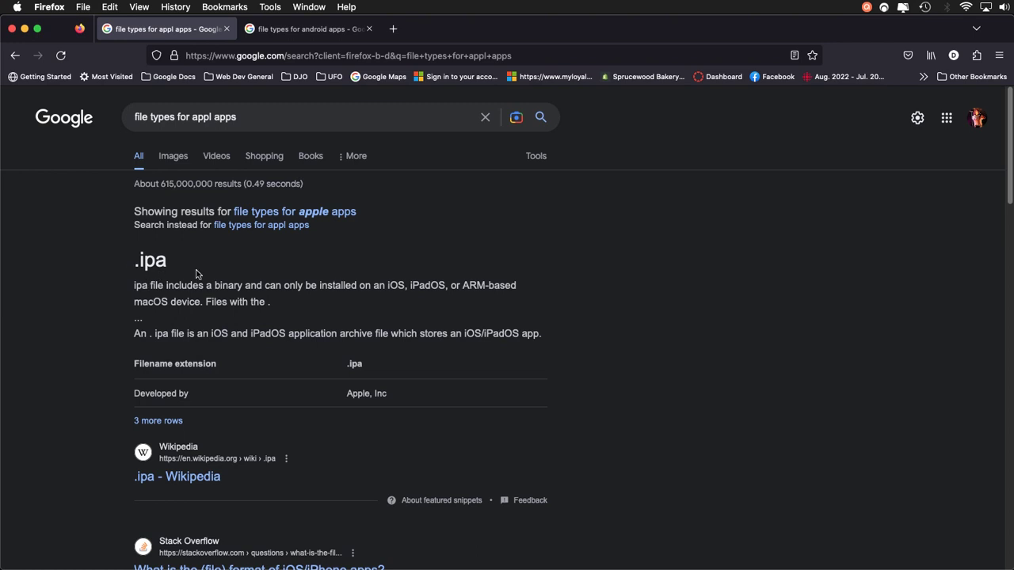
pyautogui.click(291, 31)
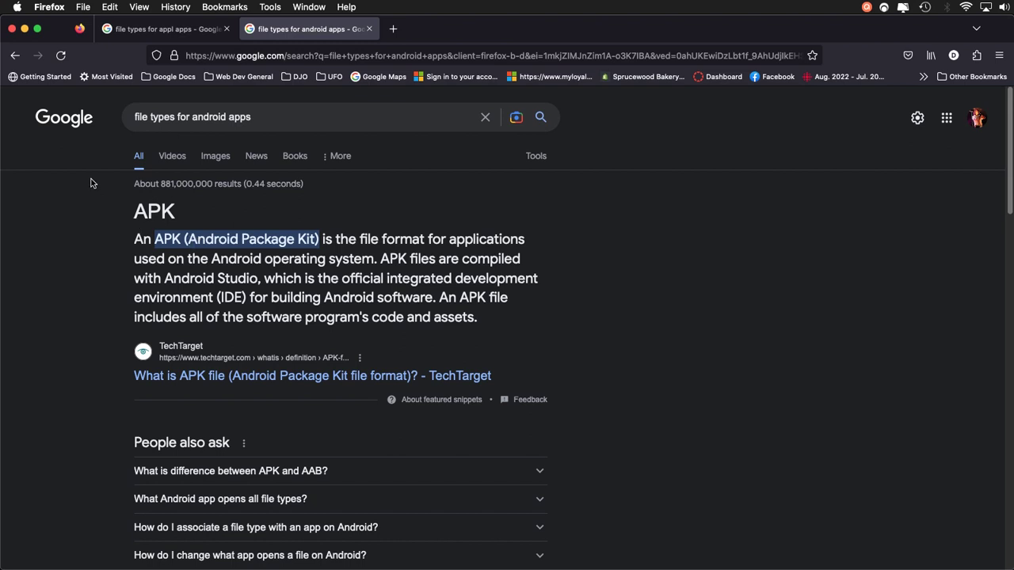
pyautogui.press('super+Tab')
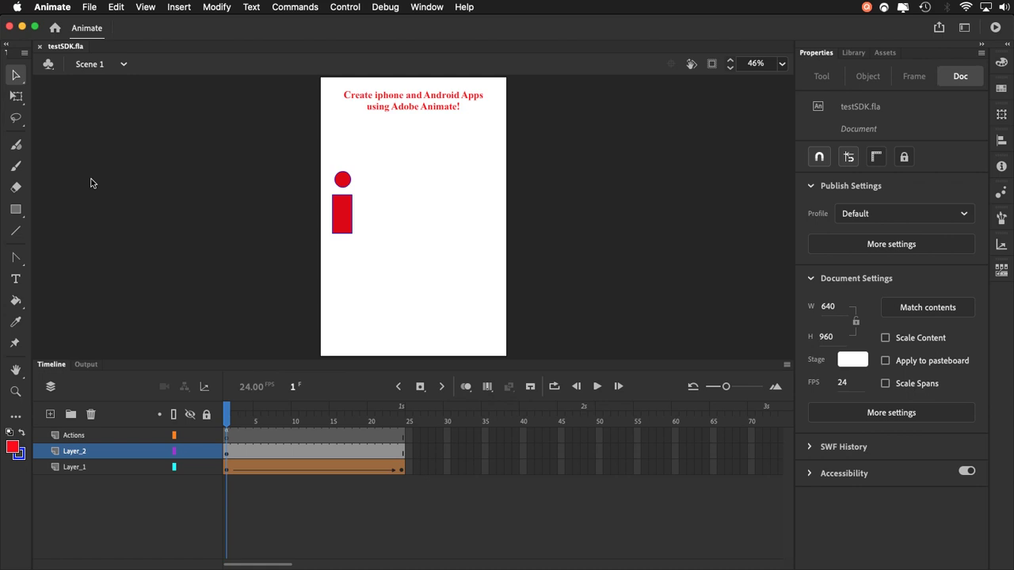
pyautogui.press('super+Return')
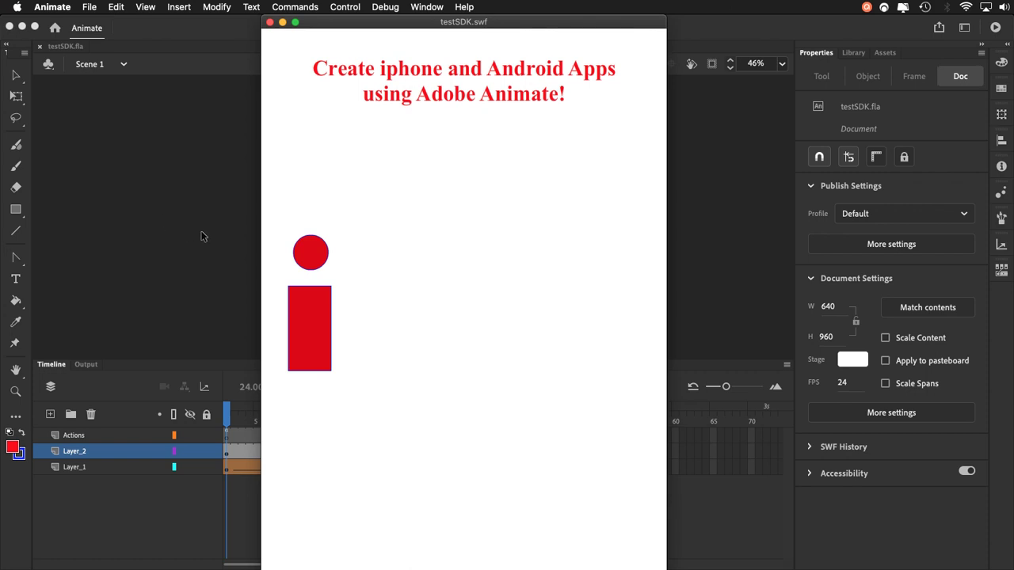
pyautogui.click(307, 262)
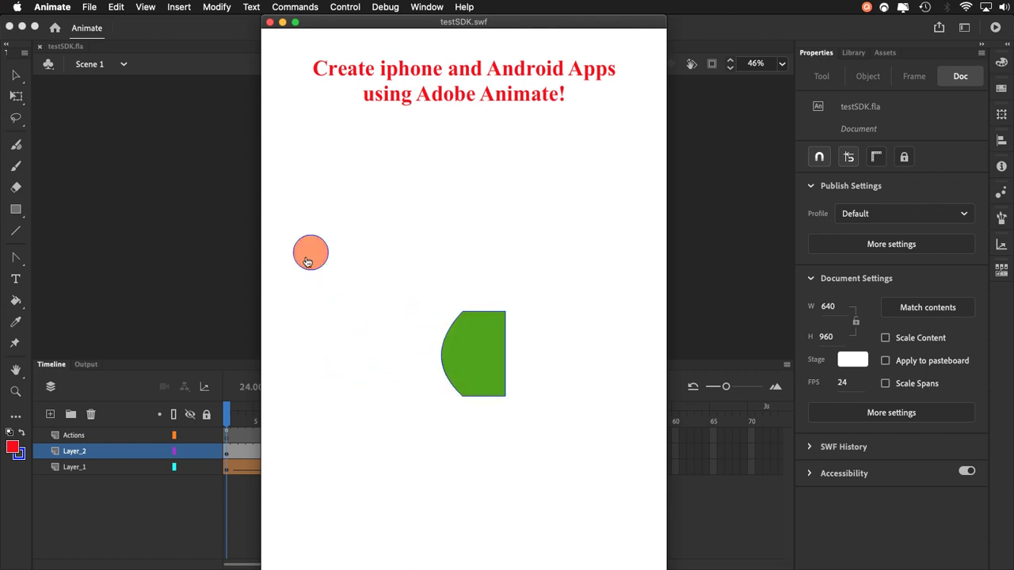
pyautogui.click(308, 263)
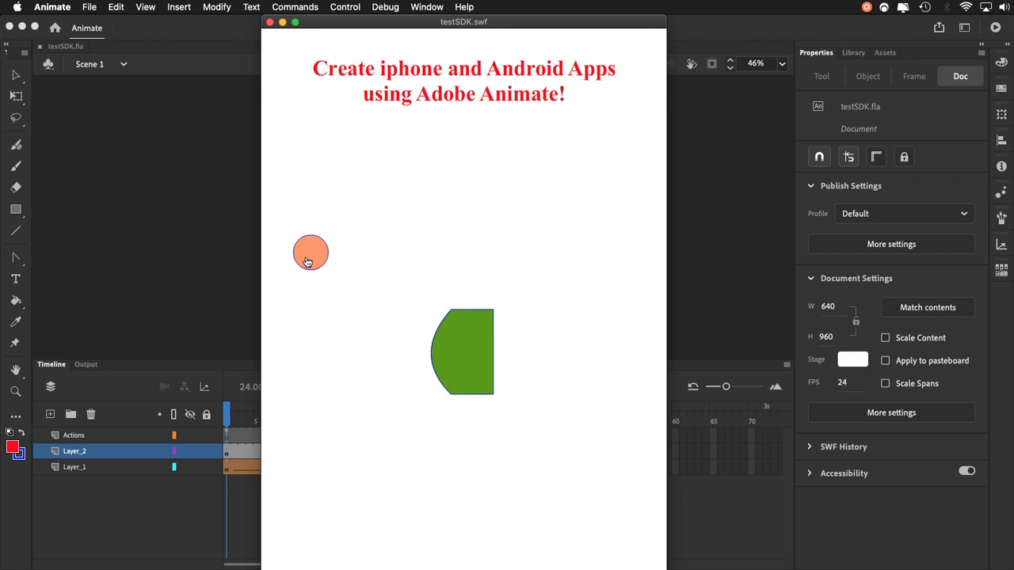
pyautogui.click(307, 262)
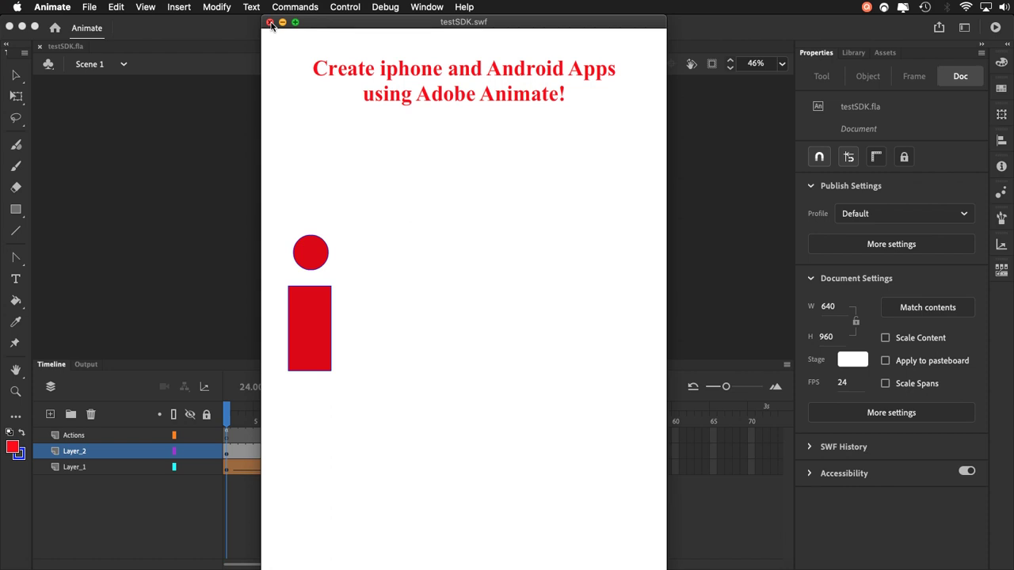
pyautogui.click(270, 23)
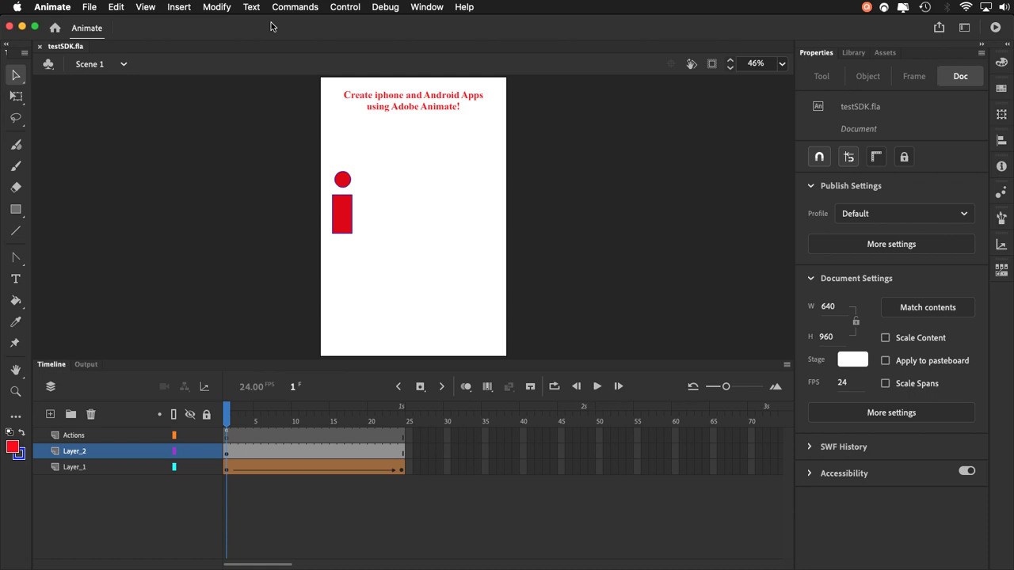
# Step: Show the airsdk.harman.com download page in Firefox, briefly displaying its URL in Illustrator
pyautogui.press('super+Tab')
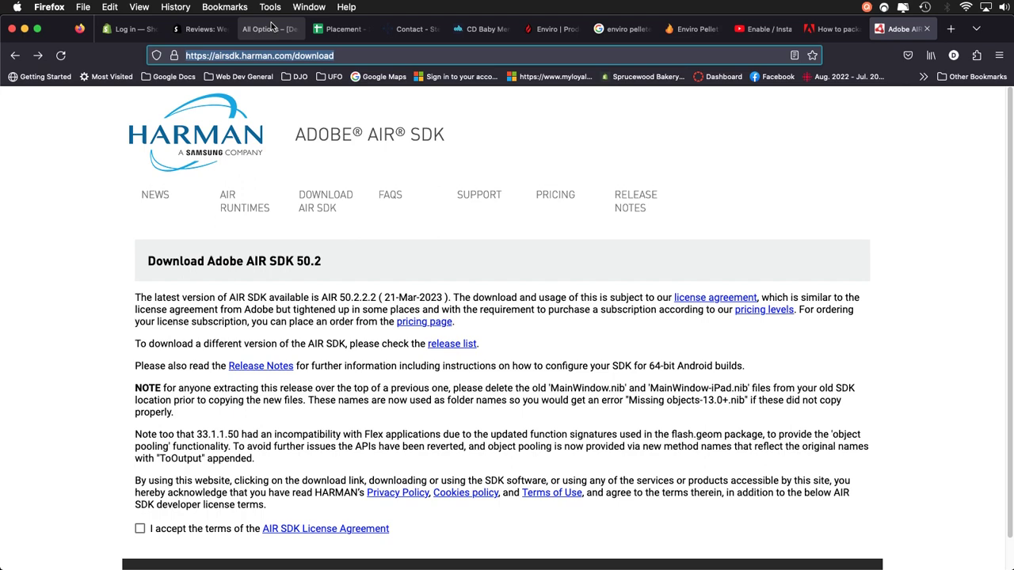
pyautogui.press('super+Tab')
pyautogui.press('super+Tab')
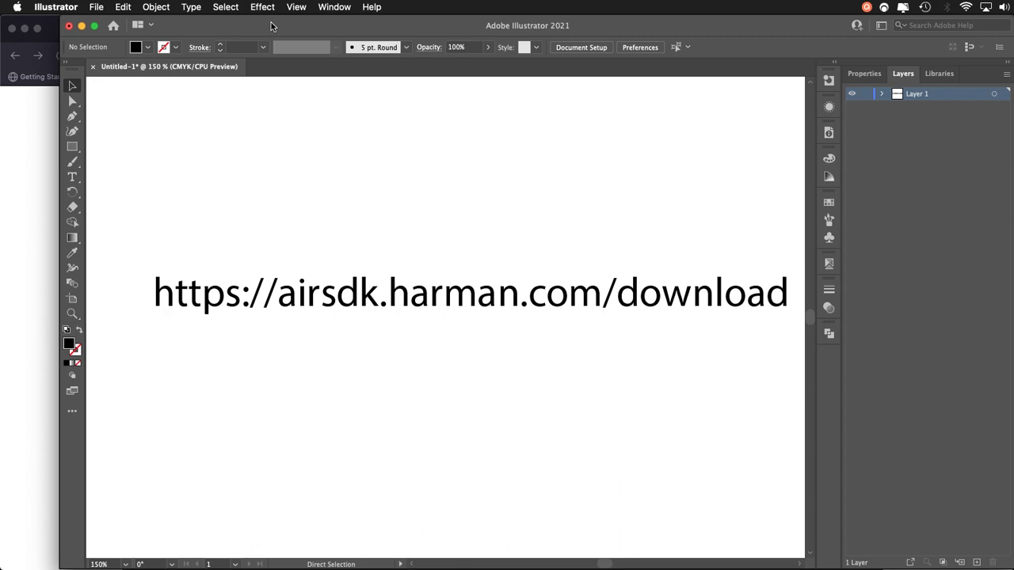
pyautogui.press('super+Tab')
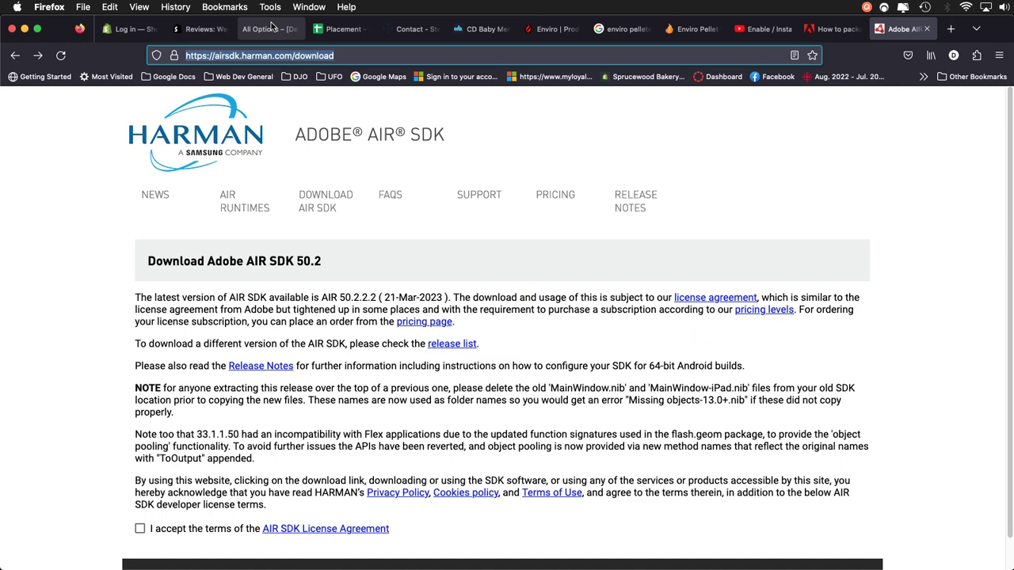
# Step: Accept the AIR SDK License Agreement and download AIR SDK for MacOS 50.2.2.2
pyautogui.scroll(-2, 69, 190)
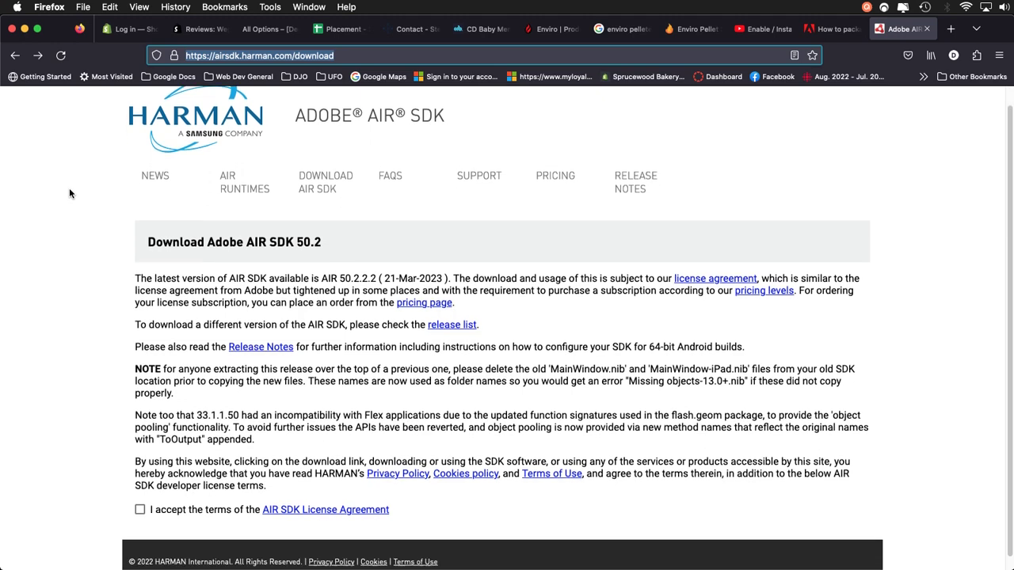
pyautogui.click(143, 497)
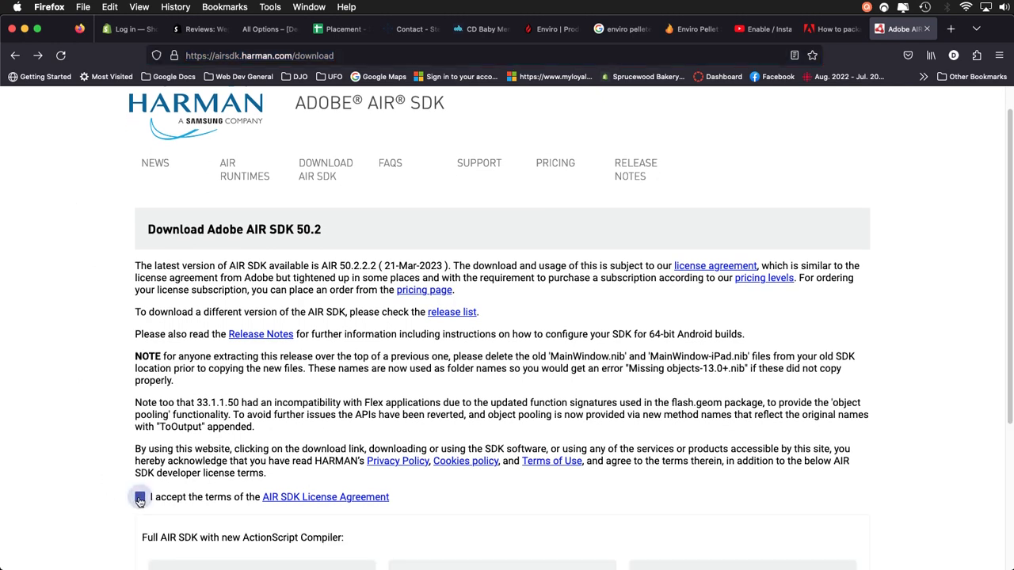
pyautogui.scroll(-5, 86, 293)
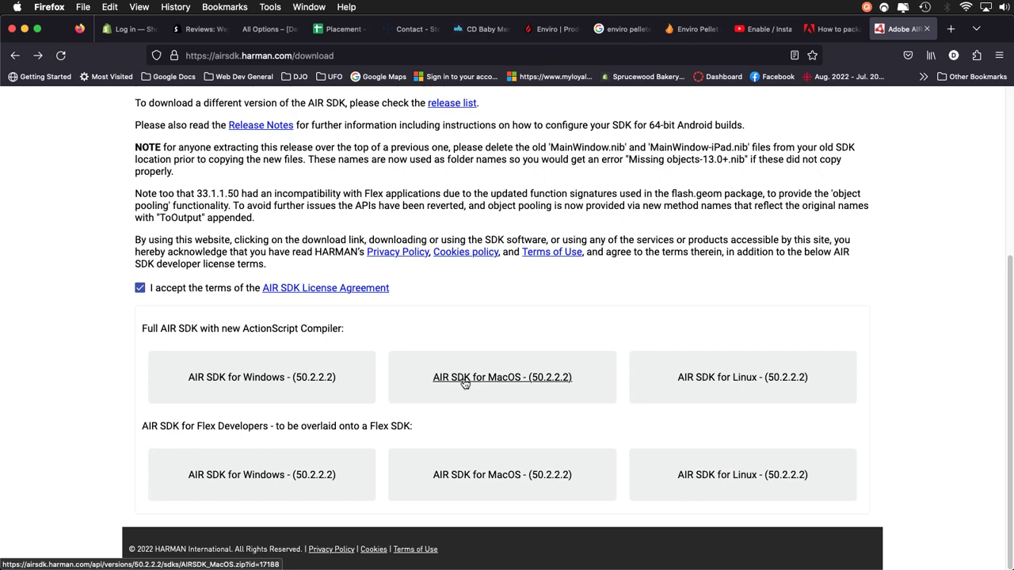
pyautogui.click(465, 379)
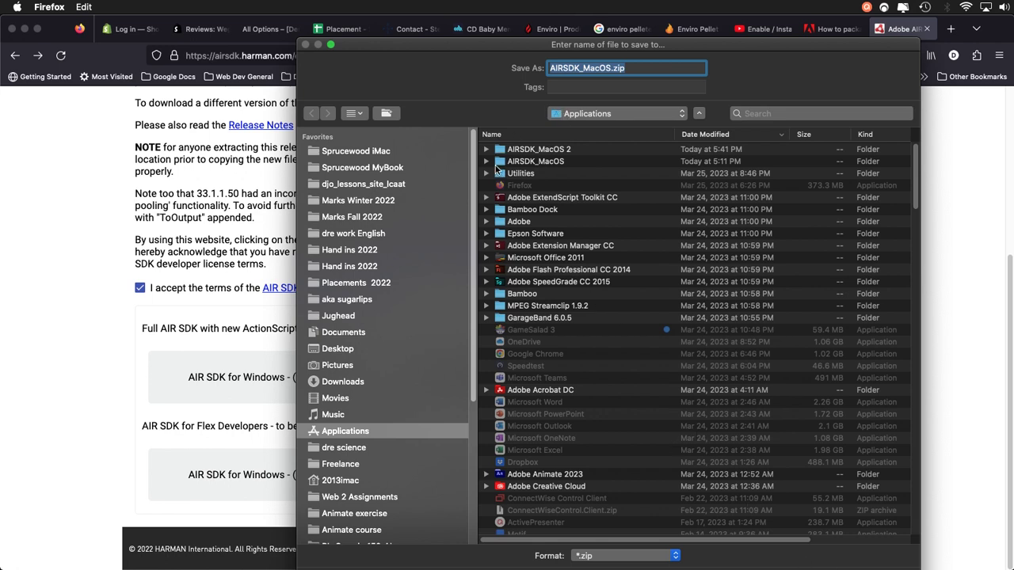
# Step: Inspect the AIRSDK_MacOS and AIRSDK_MacOS 2 folders, close the save prompt, and switch to Animate
pyautogui.click(501, 163)
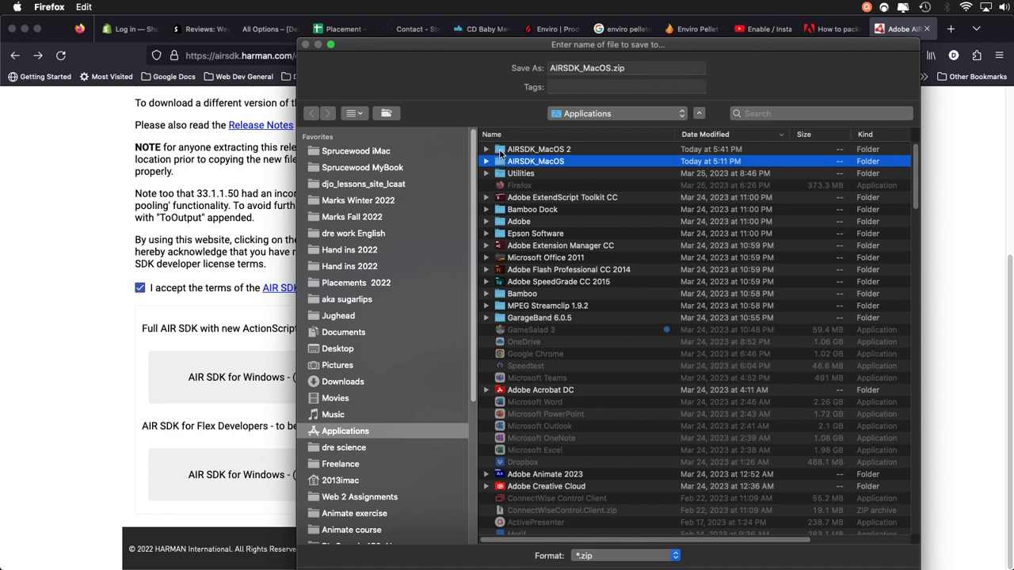
pyautogui.click(500, 150)
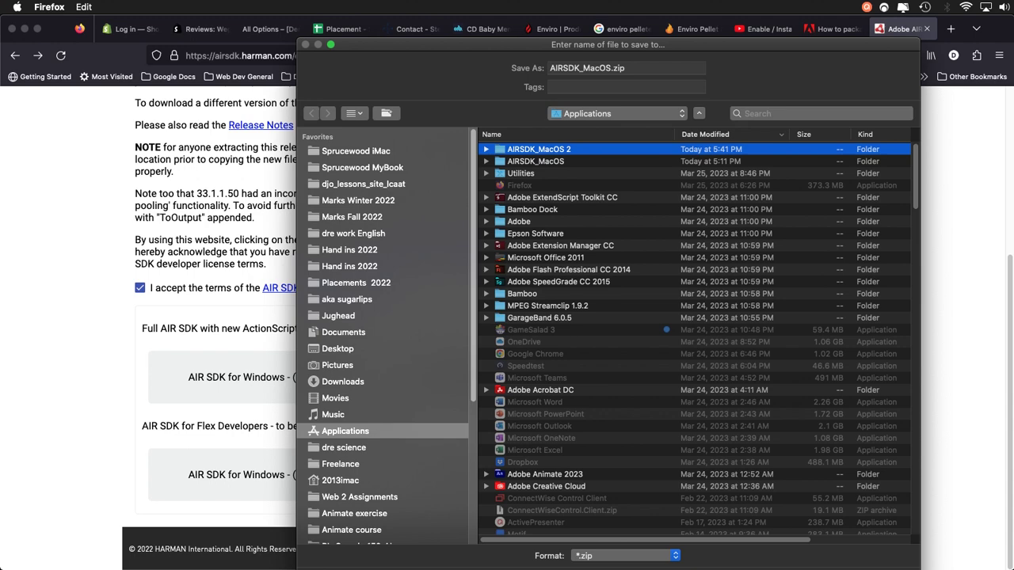
pyautogui.press('Return')
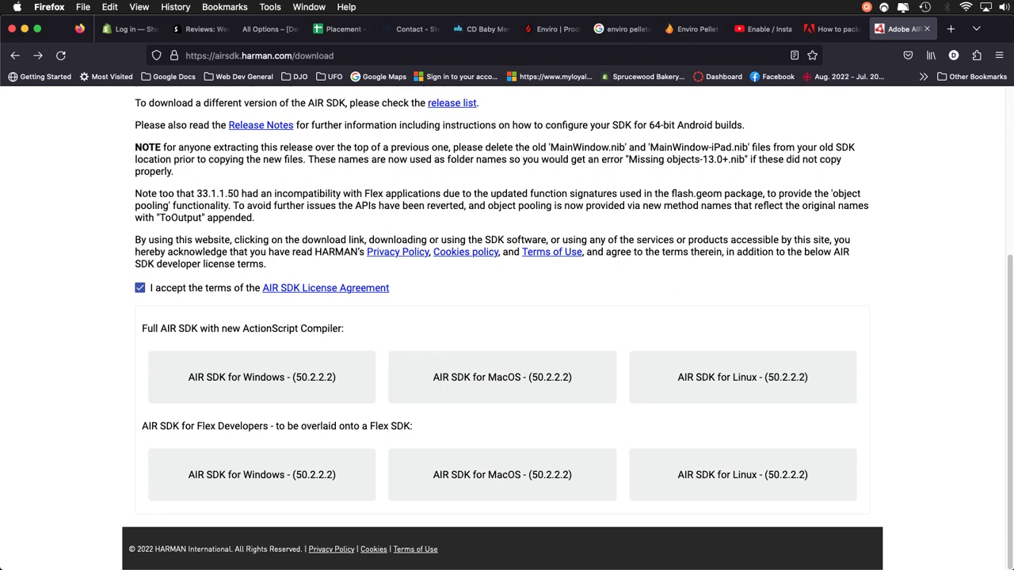
pyautogui.press('super+Tab')
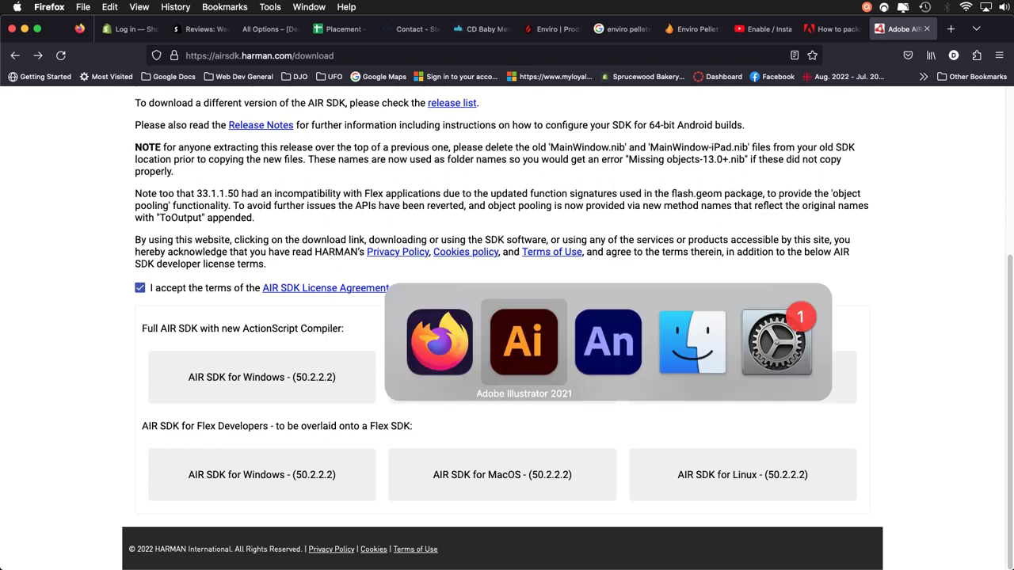
pyautogui.press('super+Tab')
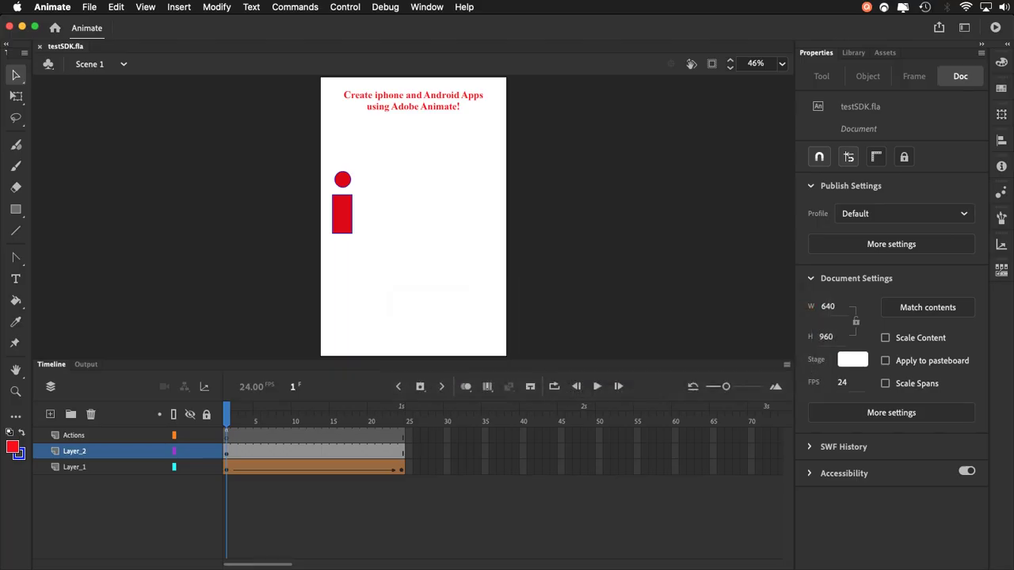
# Step: Open Help > Manage Adobe AIR SDK and move the dialog up and to the right
pyautogui.click(465, 7)
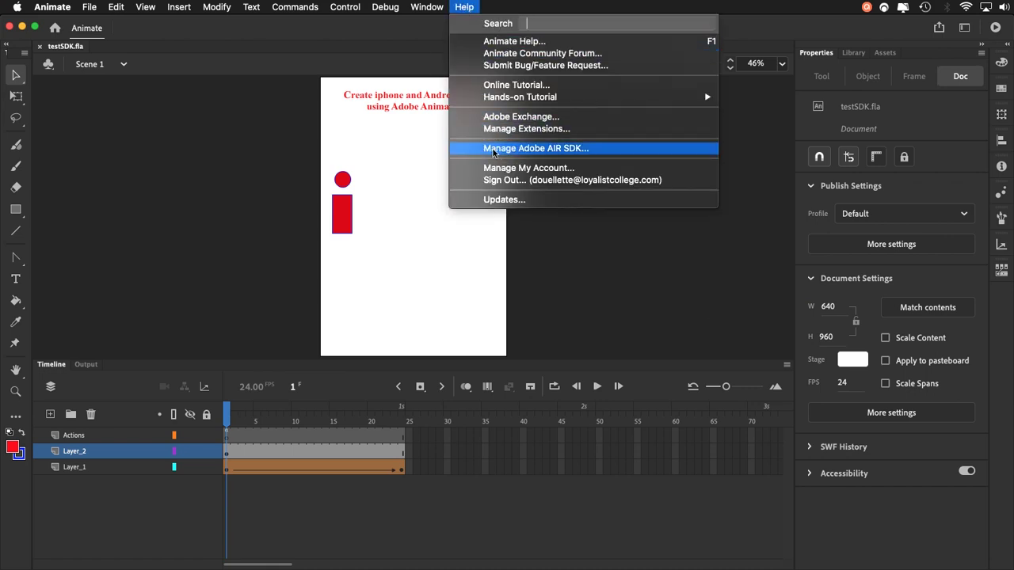
pyautogui.click(493, 151)
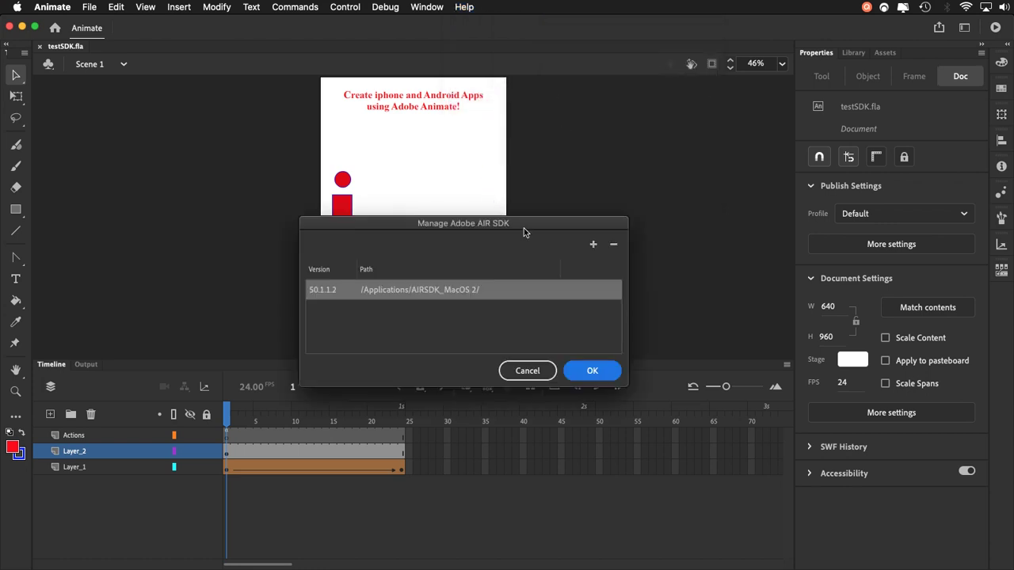
pyautogui.moveTo(529, 228); pyautogui.dragTo(570, 163)
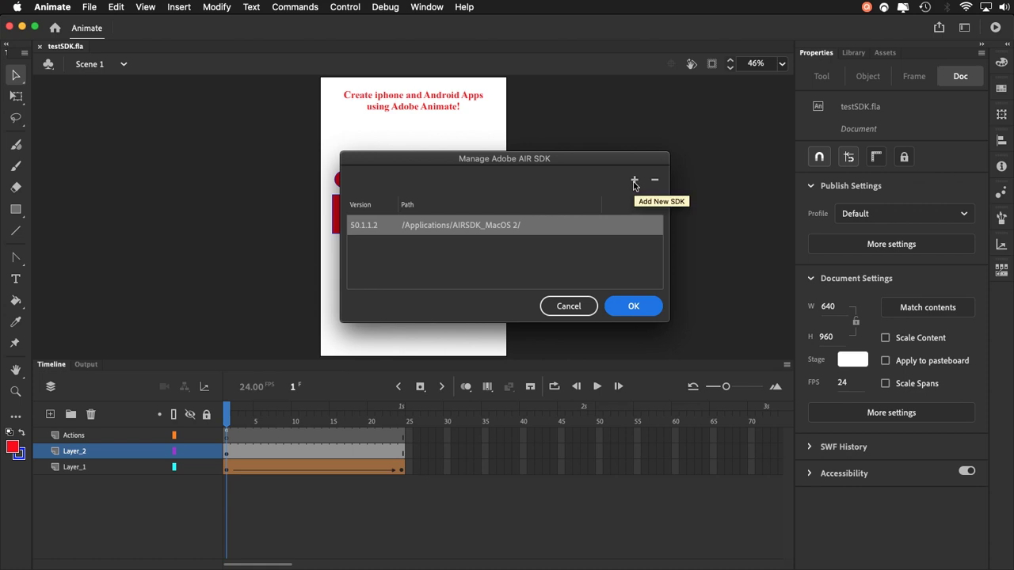
# Step: Add /Applications/AIRSDK_MacOS (version 50.2.2.2) as an AIR SDK and confirm the list
pyautogui.click(634, 182)
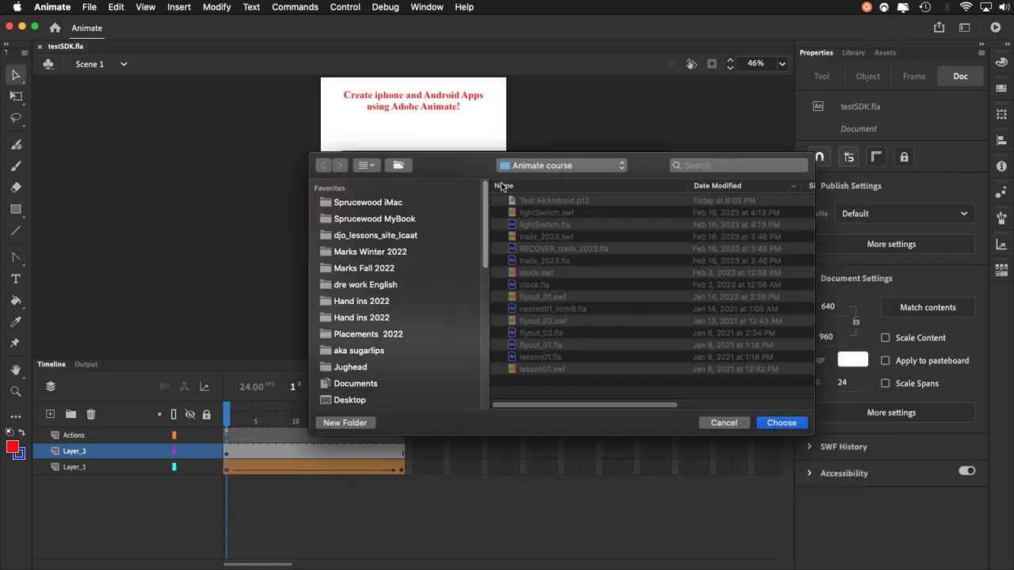
pyautogui.scroll(-5, 425, 298)
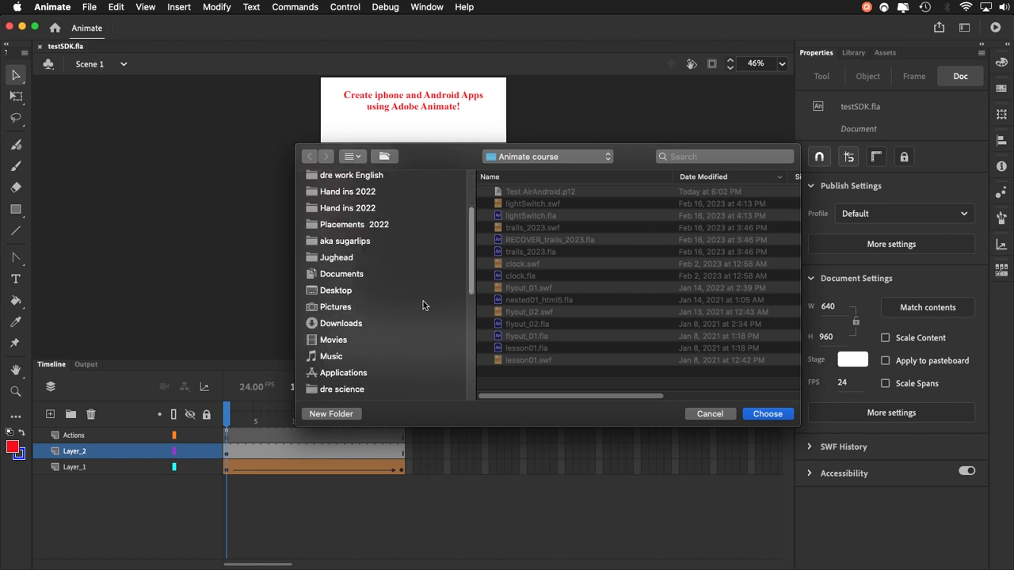
pyautogui.click(369, 373)
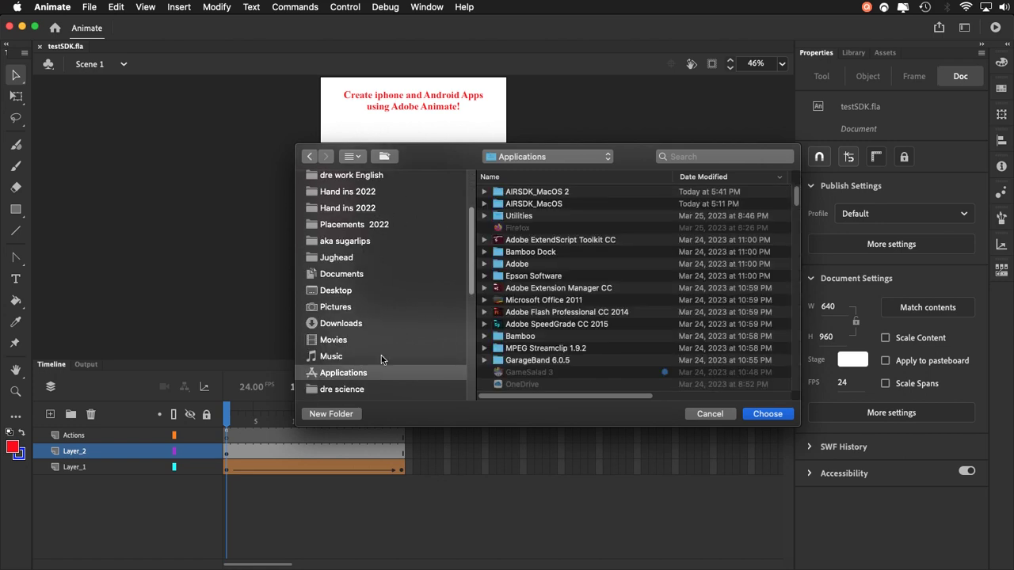
pyautogui.click(525, 205)
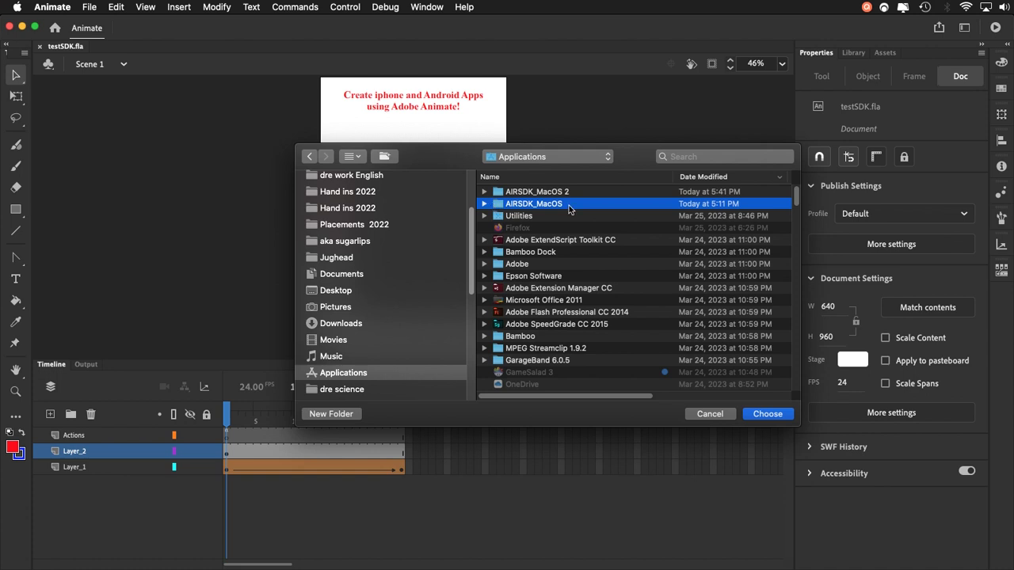
pyautogui.click(485, 205)
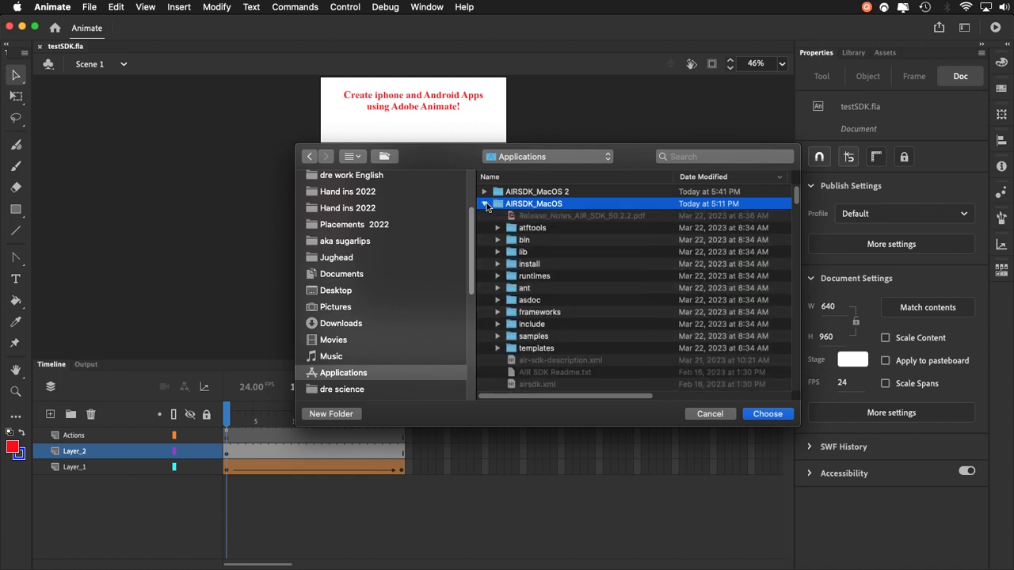
pyautogui.click(485, 204)
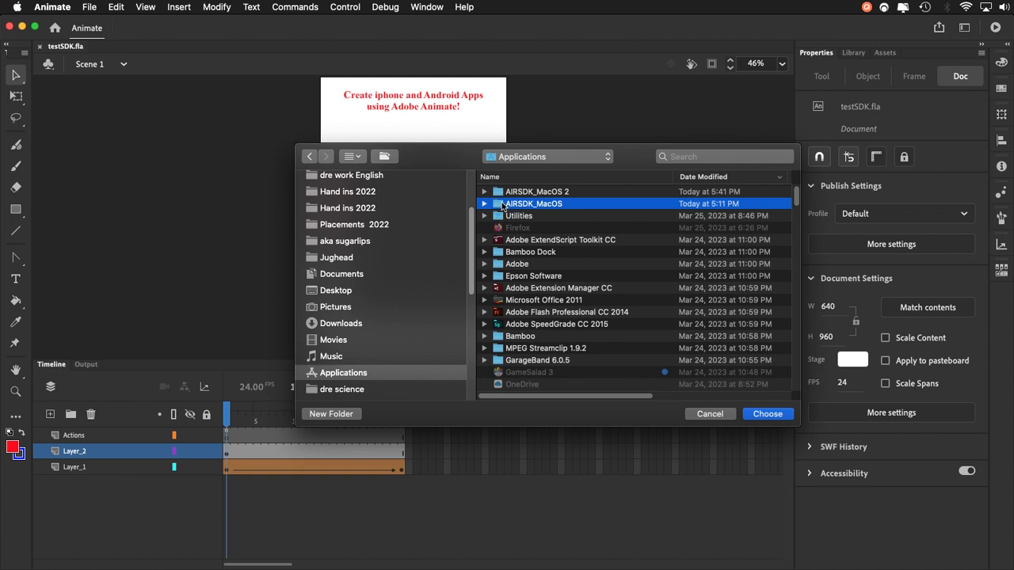
pyautogui.click(759, 415)
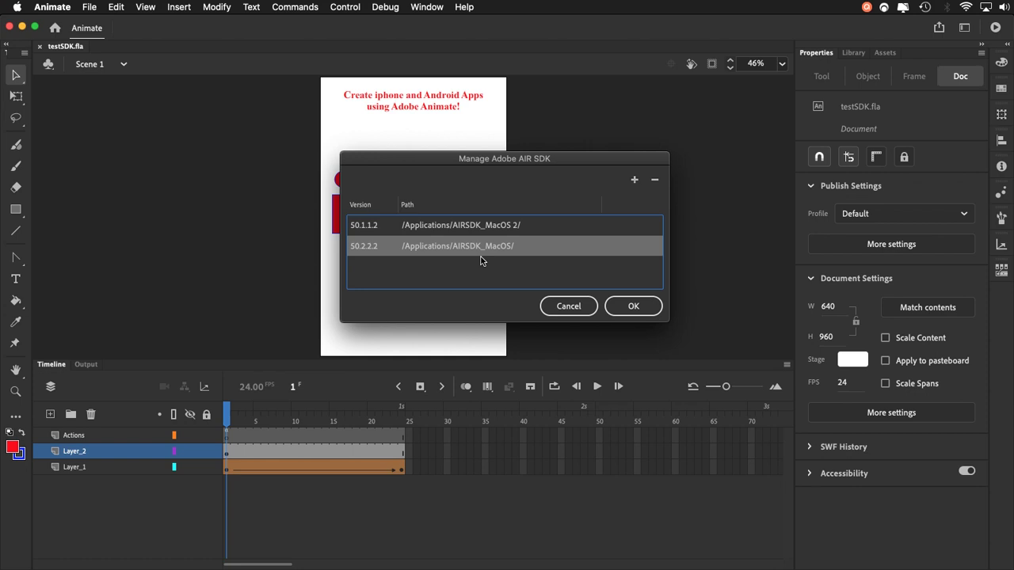
pyautogui.click(630, 314)
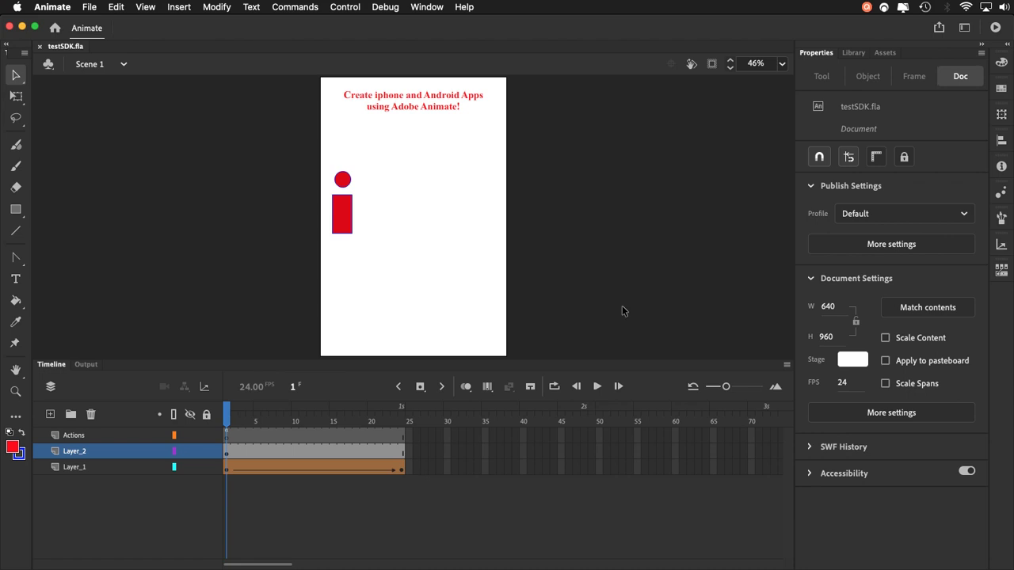
# Step: In Publish Settings, choose AIR 50.2.2.2 for iOS as the target
pyautogui.click(88, 8)
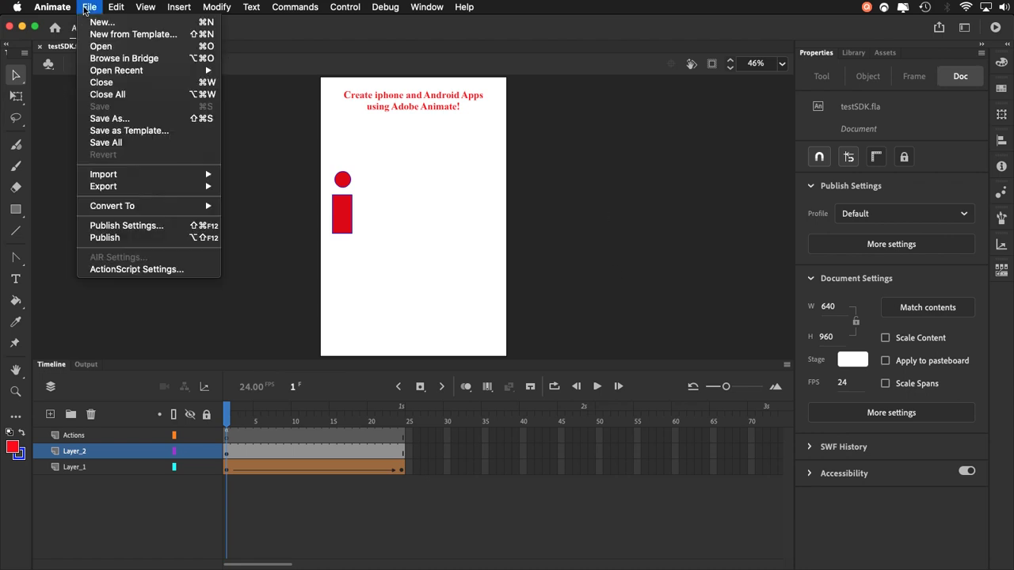
pyautogui.click(126, 227)
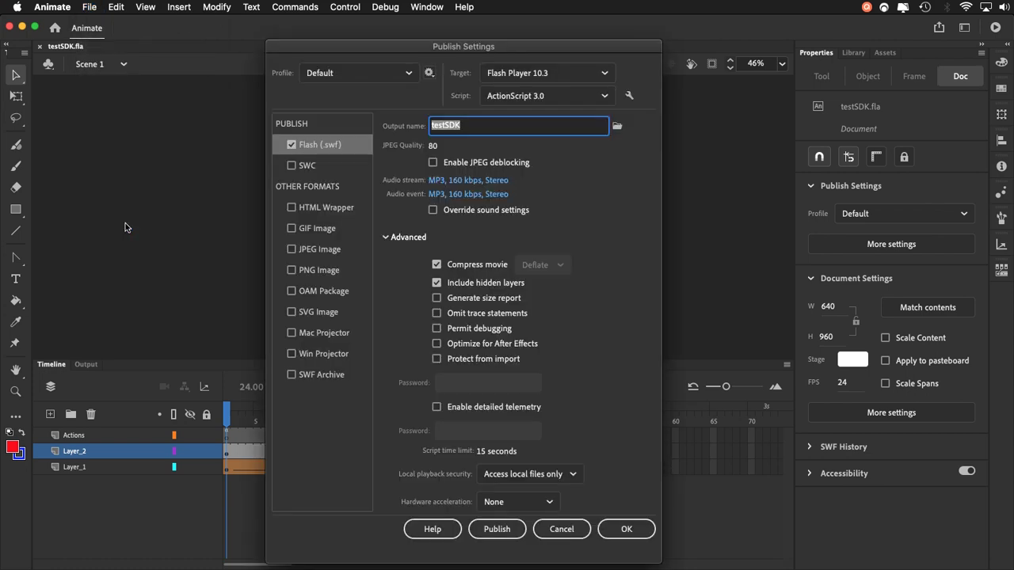
pyautogui.moveTo(359, 47); pyautogui.dragTo(330, 31)
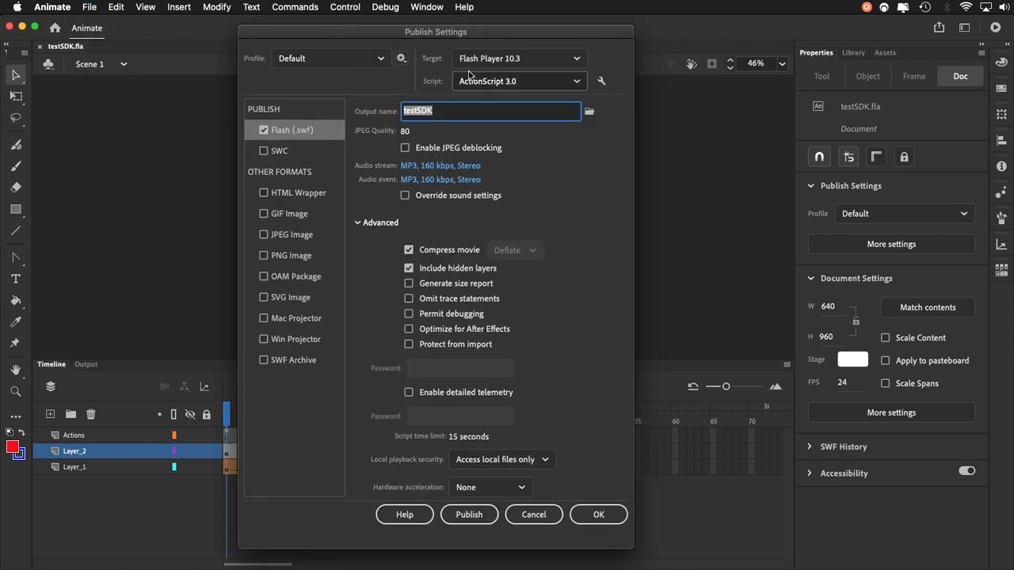
pyautogui.click(575, 61)
pyautogui.scroll(-1, 541, 113)
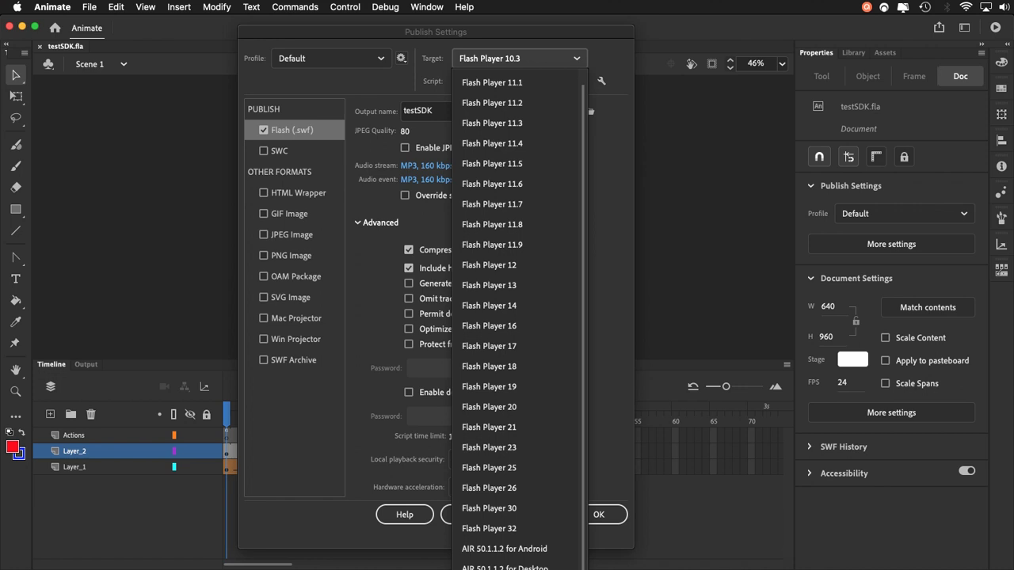
pyautogui.press('Return')
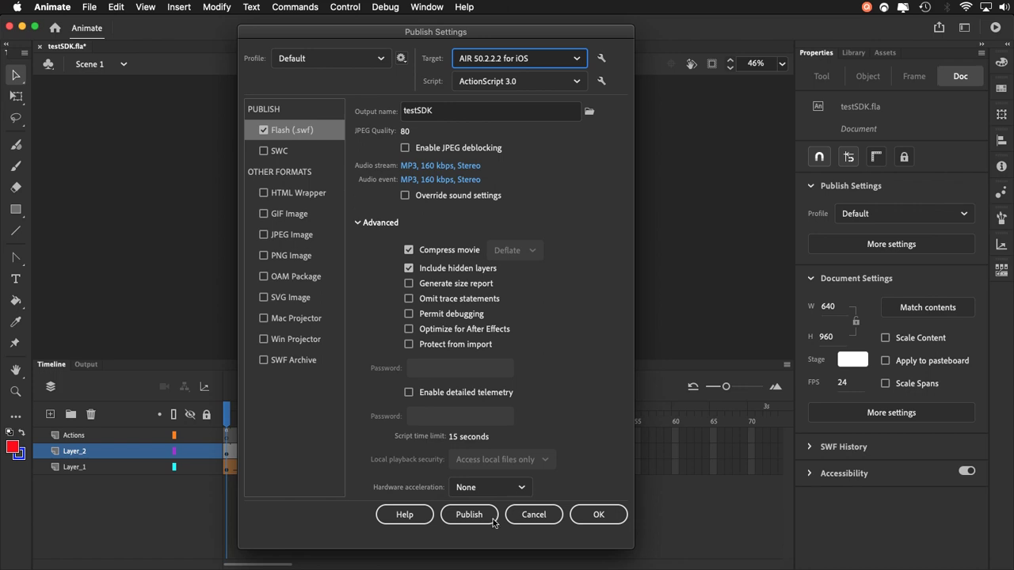
pyautogui.click(602, 515)
# Step: Confirm the publish settings, run Control > Test, and move the 'adl can't be opened' warning aside
pyautogui.click(601, 515)
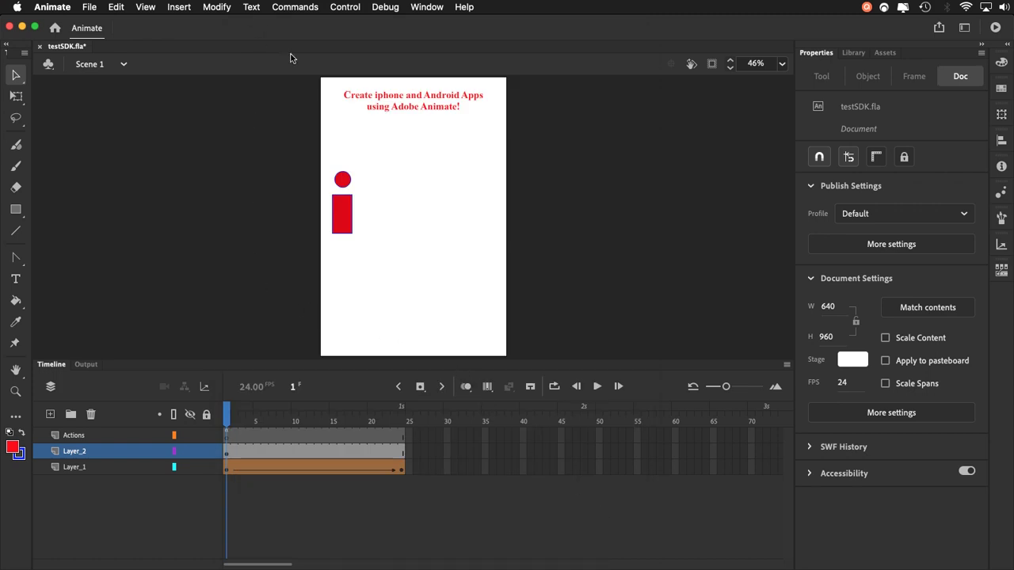
pyautogui.click(354, 12)
pyautogui.moveTo(360, 134)
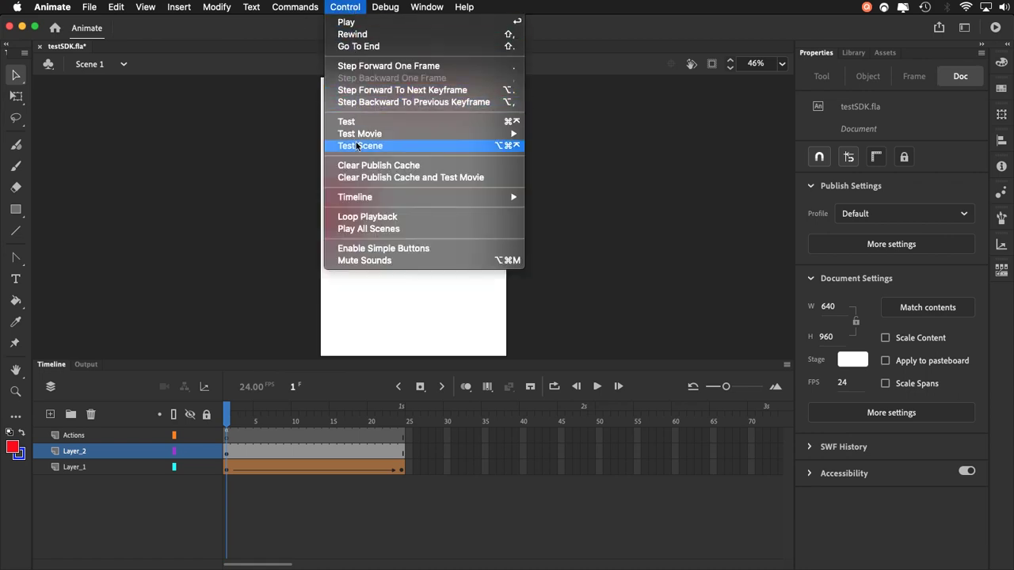
pyautogui.click(351, 123)
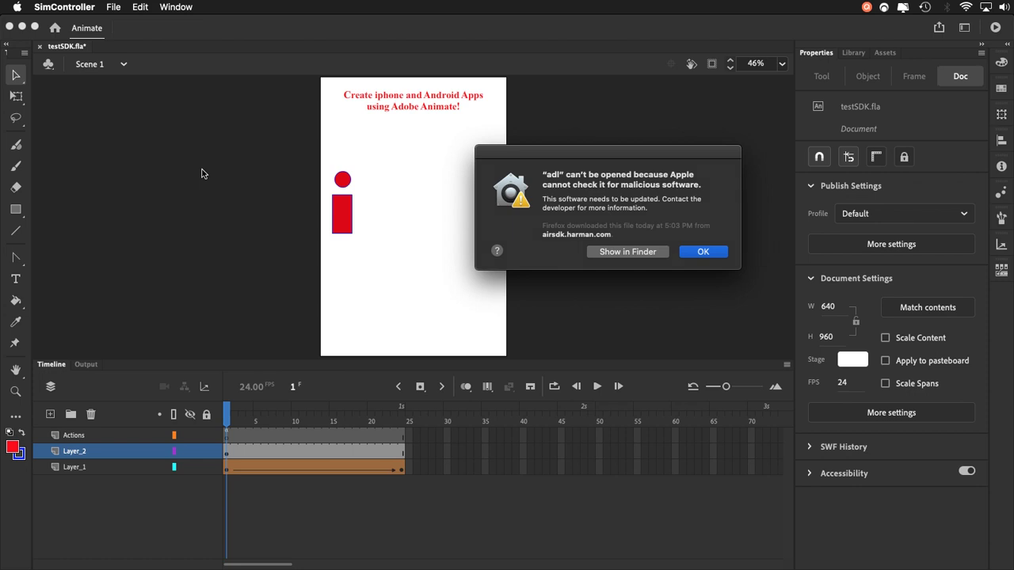
pyautogui.moveTo(545, 155); pyautogui.dragTo(523, 135)
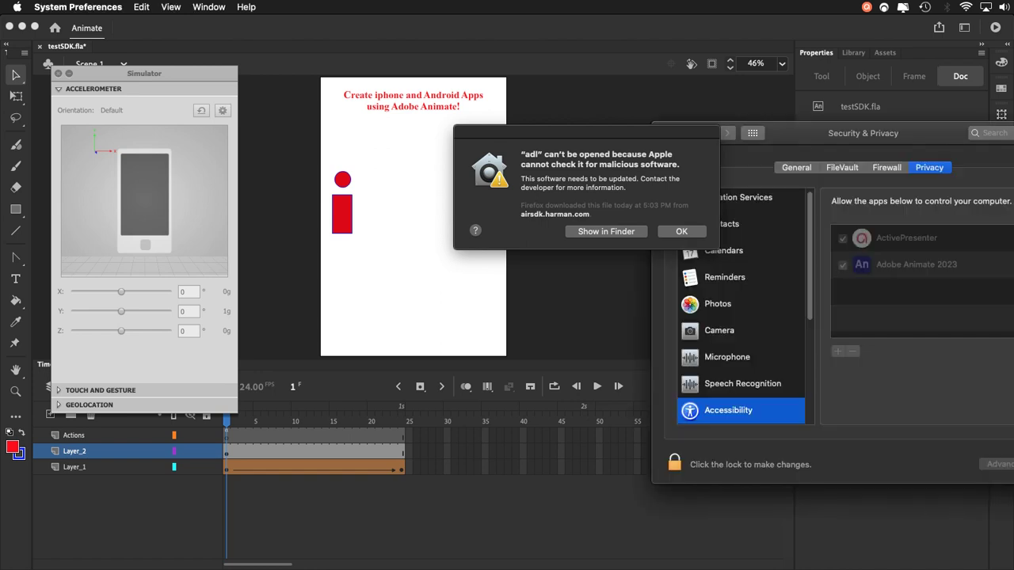
# Step: View Security & Privacy's General tab, then dismiss the adl warning and the Test Movie failure alert
pyautogui.moveTo(909, 133); pyautogui.dragTo(314, 132)
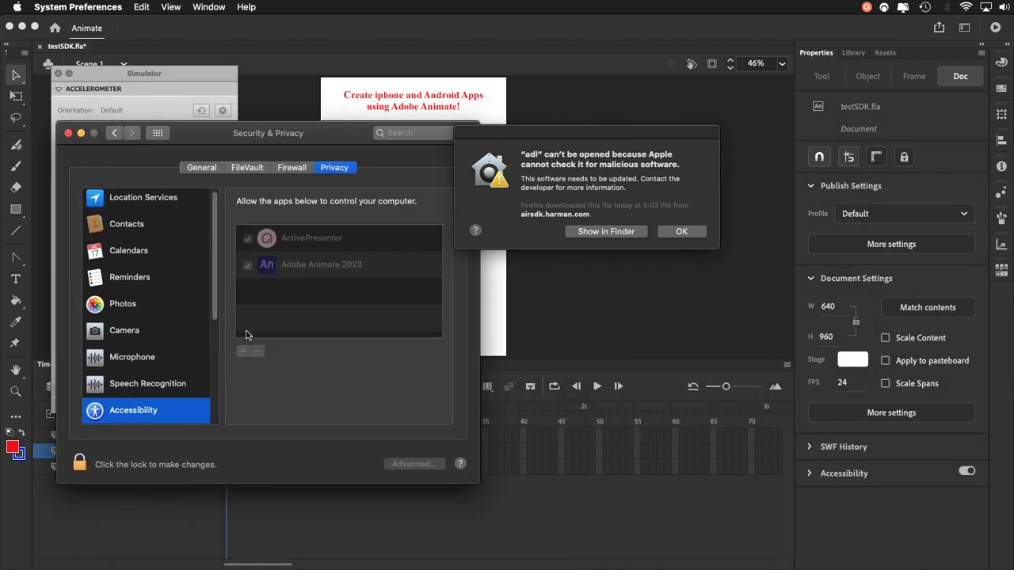
pyautogui.click(201, 169)
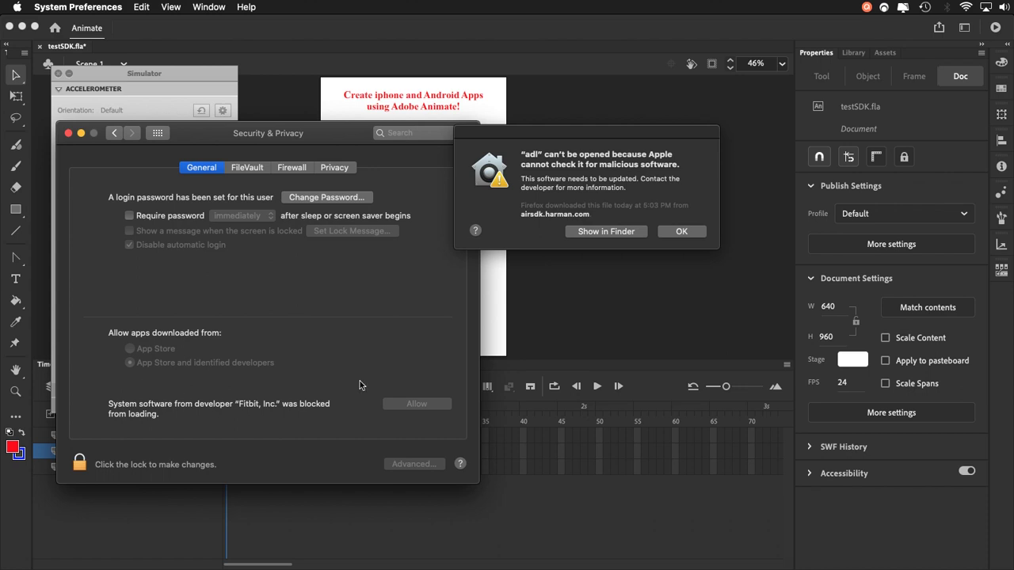
pyautogui.click(672, 231)
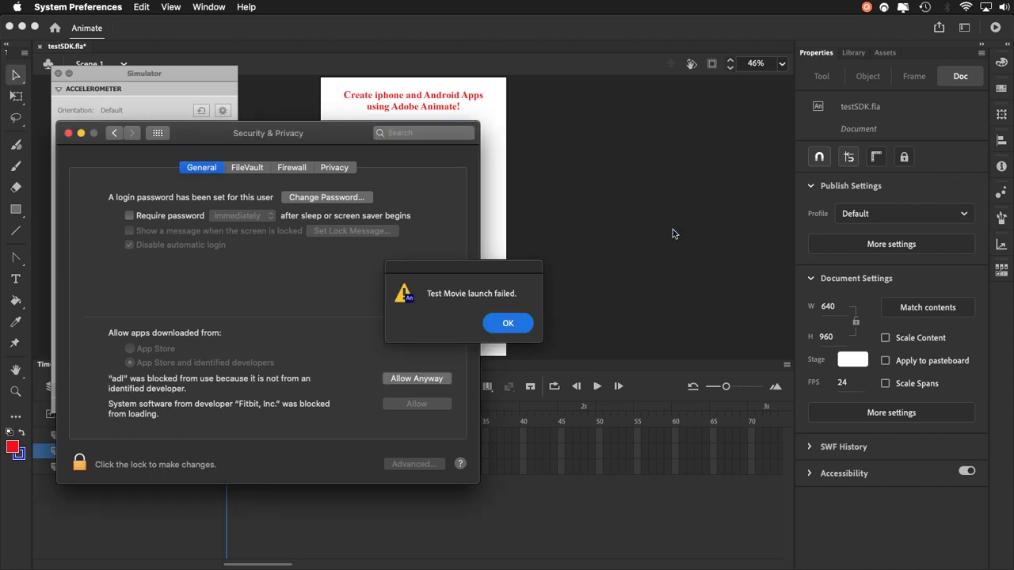
pyautogui.click(522, 329)
pyautogui.click(520, 328)
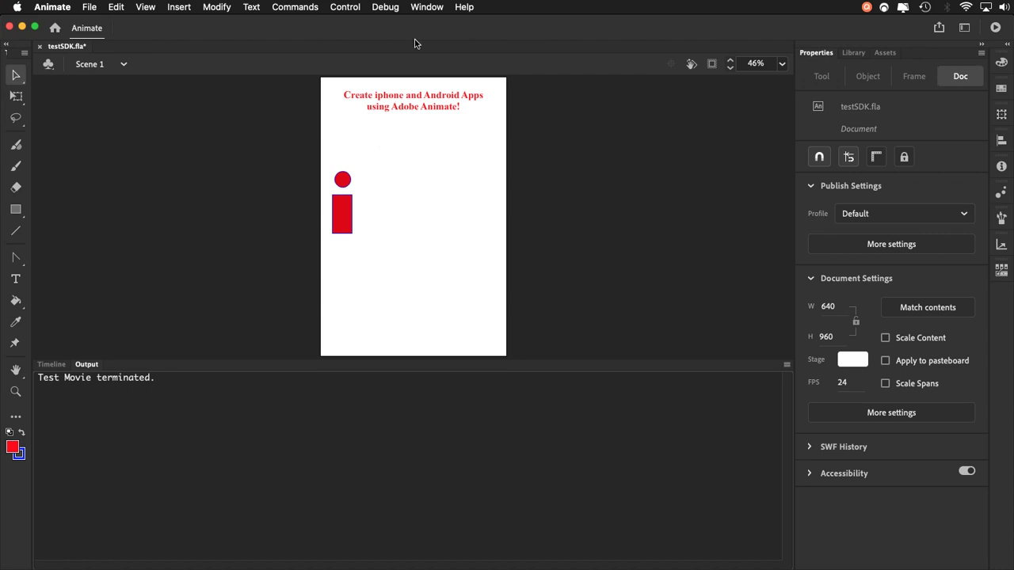
# Step: Remove AIR SDK 50.2.2.2 via Manage Adobe AIR SDK, keeping 50.1.1.2
pyautogui.click(464, 8)
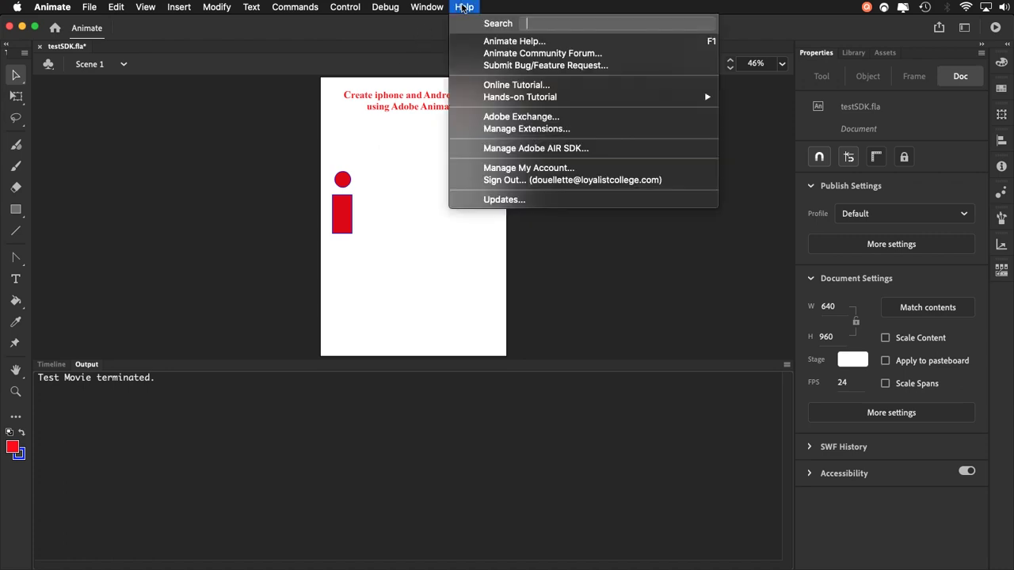
pyautogui.click(490, 149)
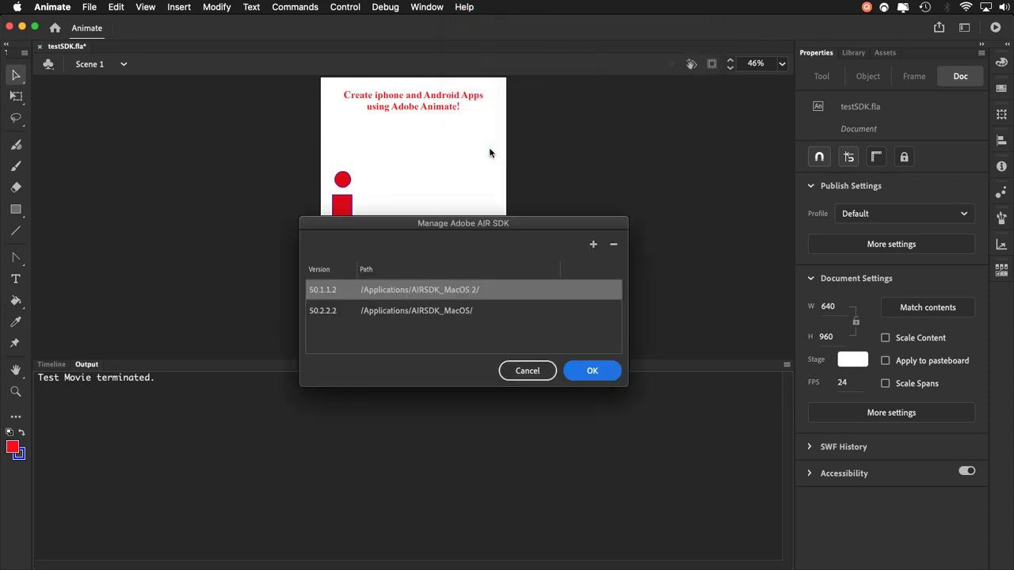
pyautogui.click(406, 299)
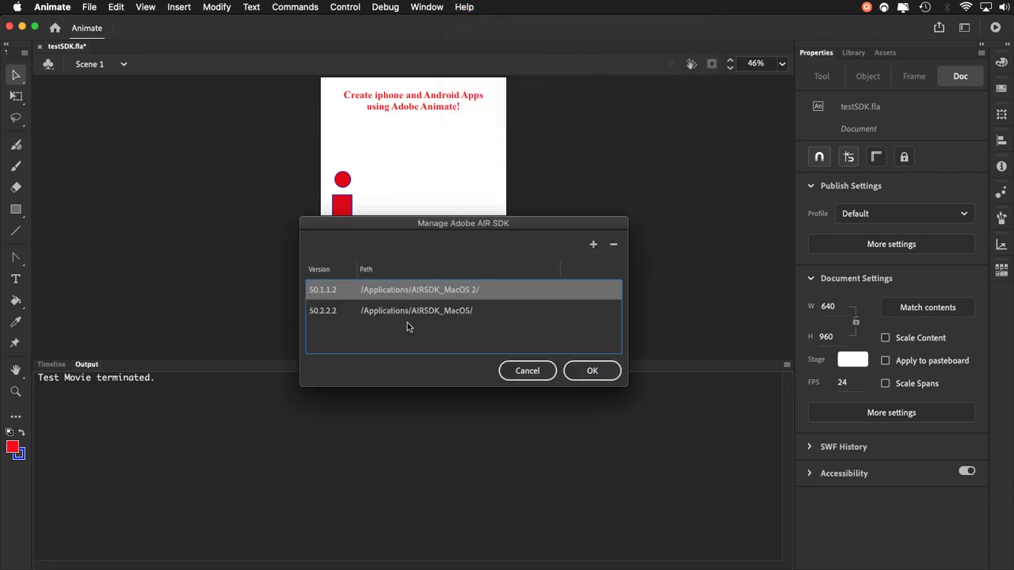
pyautogui.click(404, 315)
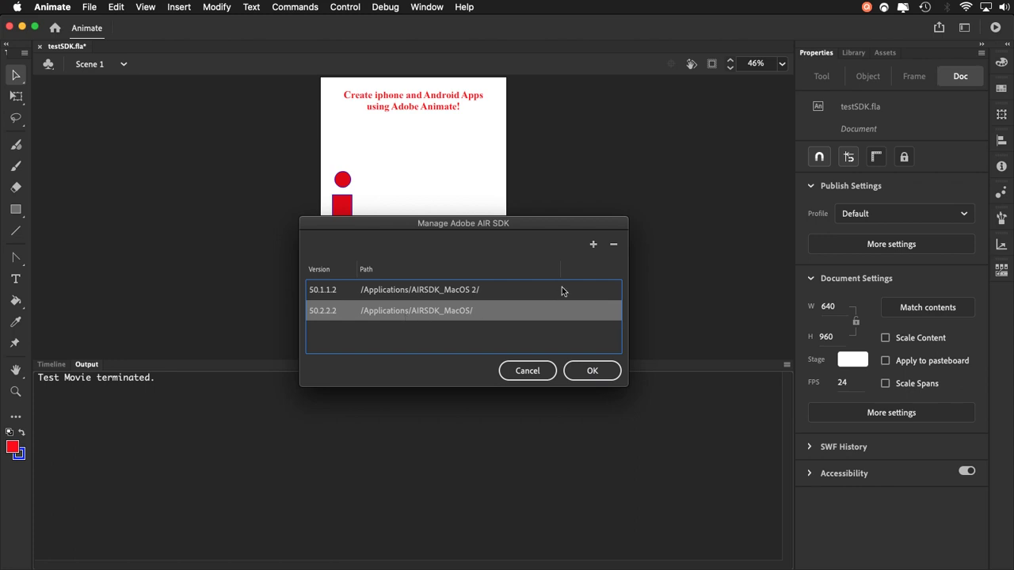
pyautogui.click(614, 245)
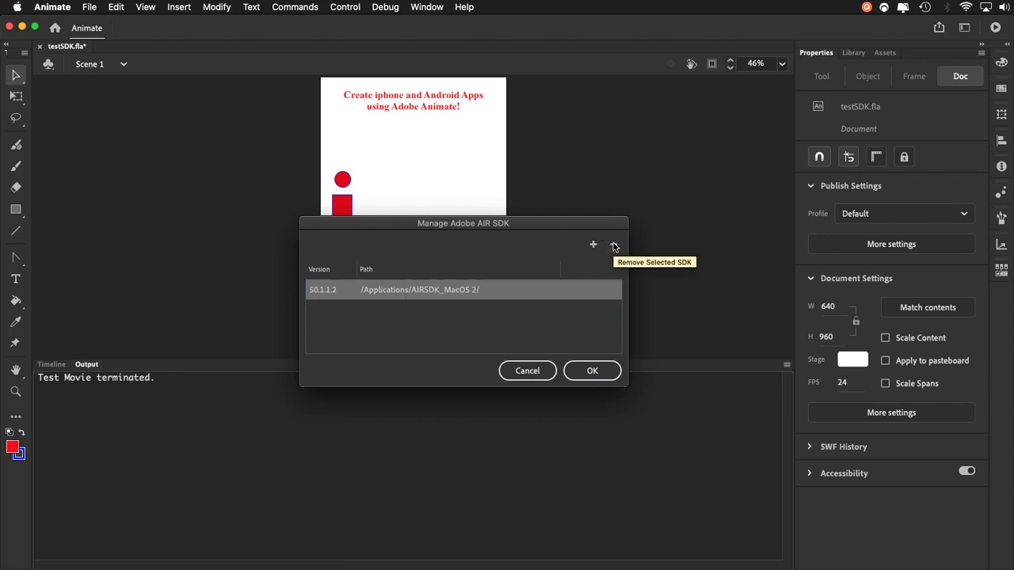
pyautogui.click(576, 370)
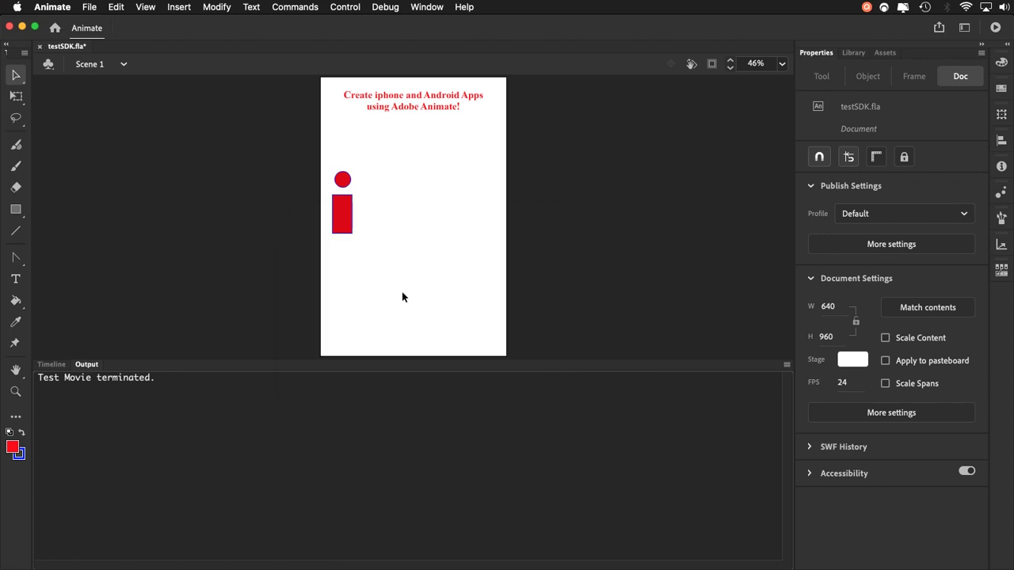
# Step: Test testSDK in the AIR mobile simulator and arrange the Simulator and testSDK windows
pyautogui.press('super+Return')
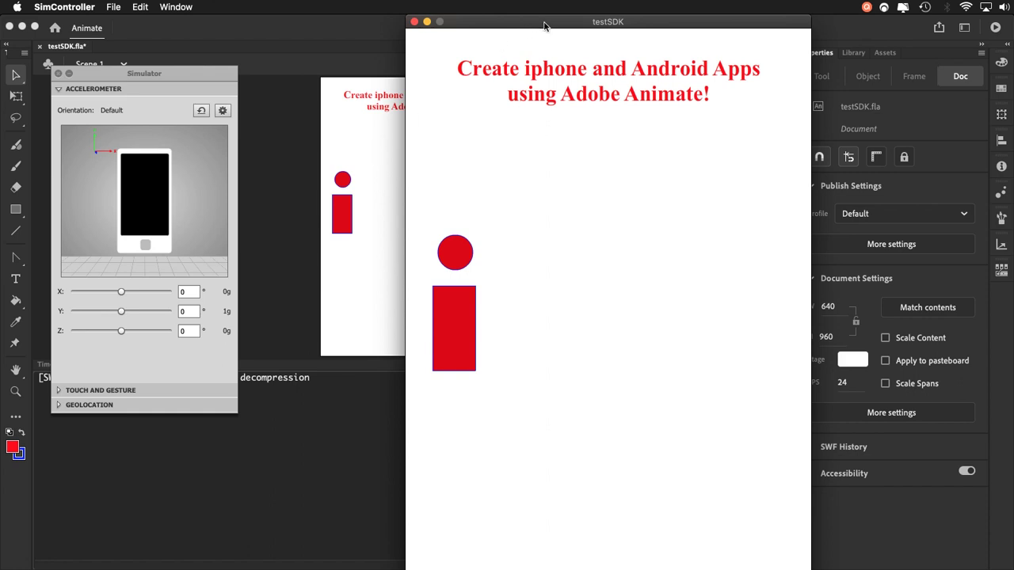
pyautogui.moveTo(175, 75); pyautogui.dragTo(249, 71)
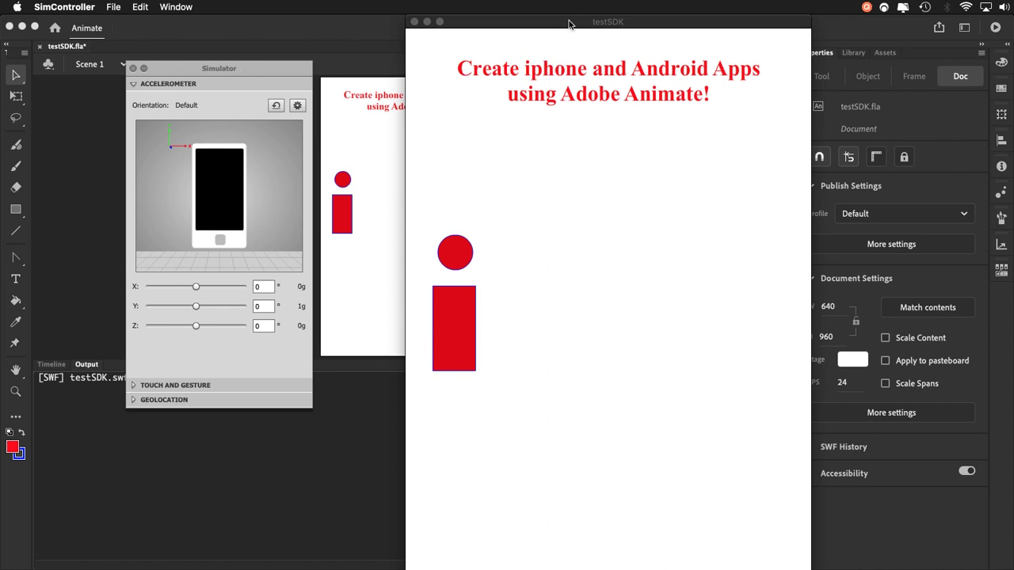
pyautogui.moveTo(570, 21); pyautogui.dragTo(542, 21)
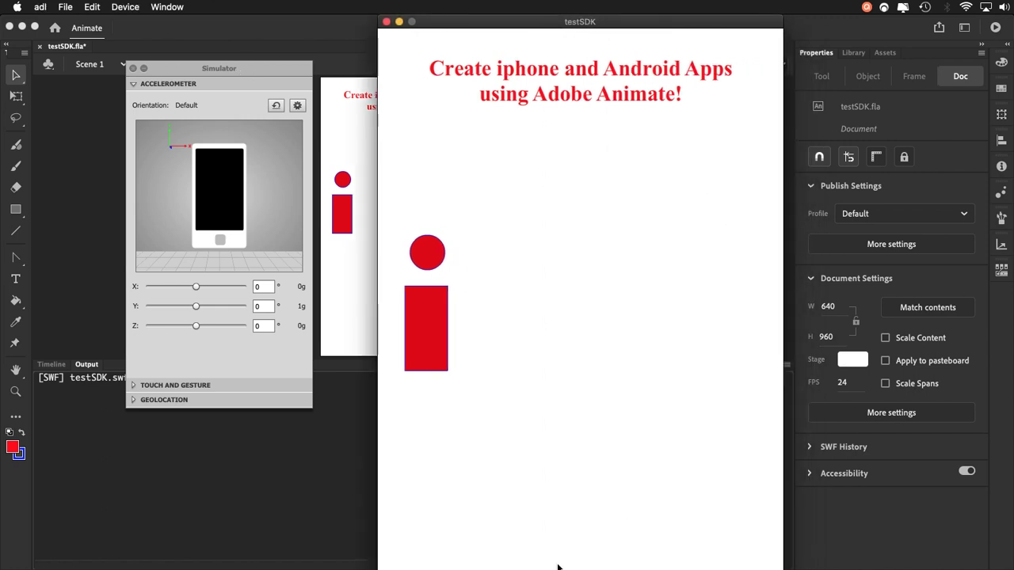
# Step: Click the red circle three times to animate the rectangle, then close the test
pyautogui.click(433, 252)
pyautogui.click(430, 253)
pyautogui.click(425, 259)
pyautogui.click(386, 22)
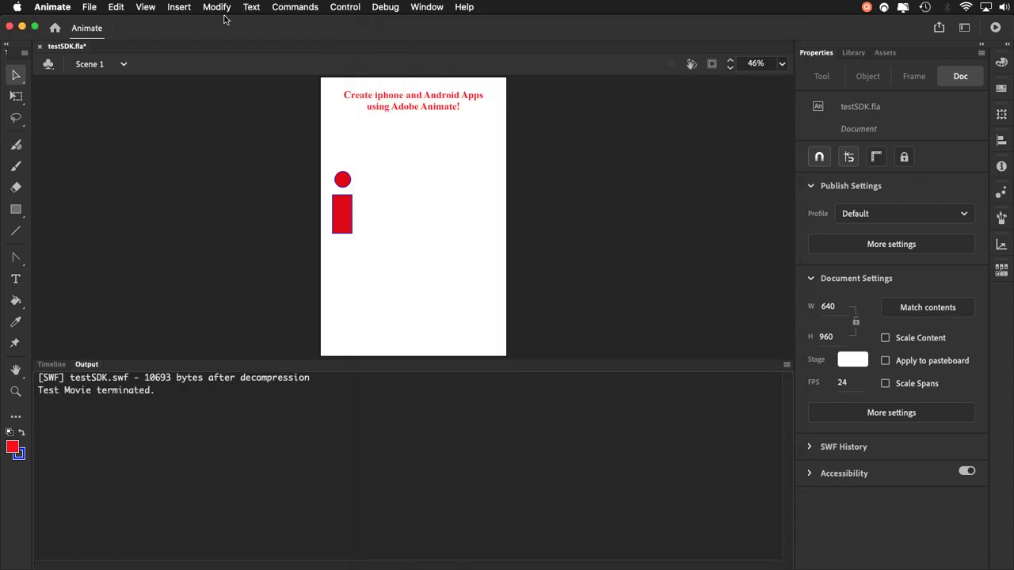
# Step: Publish testSDK, then cancel the AIR for iOS Settings dialog lacking a certificate
pyautogui.click(90, 7)
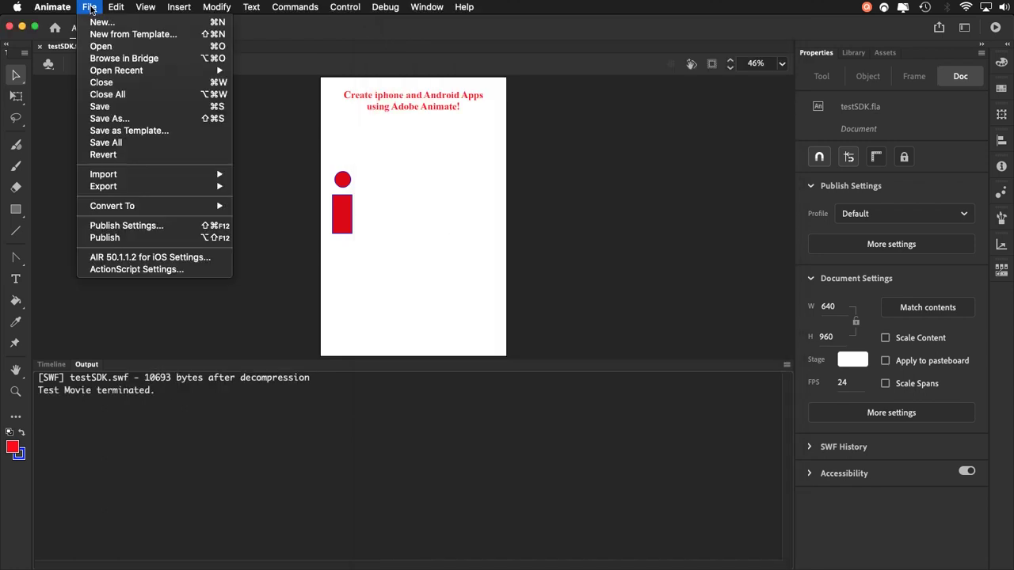
pyautogui.click(119, 240)
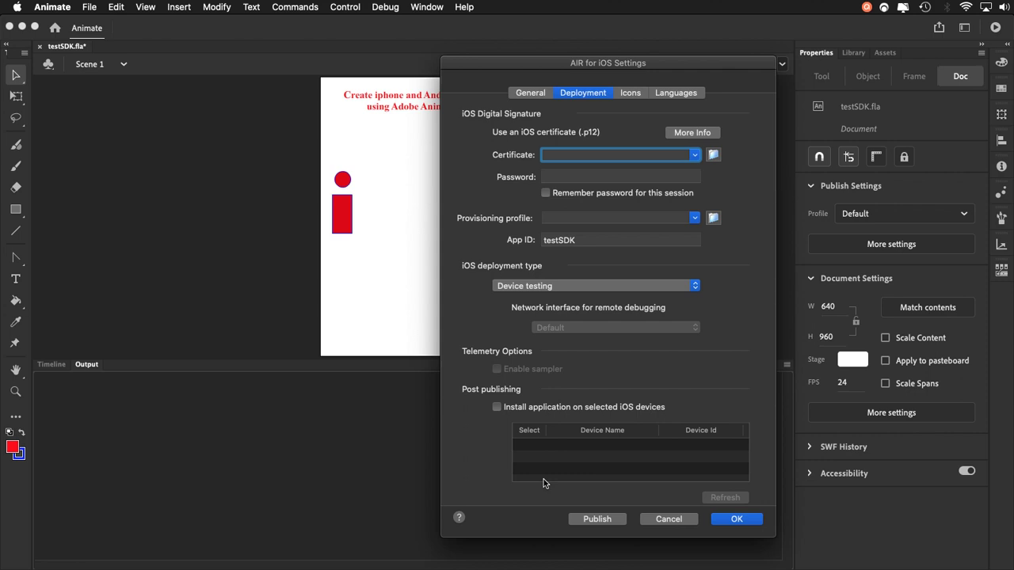
pyautogui.click(667, 518)
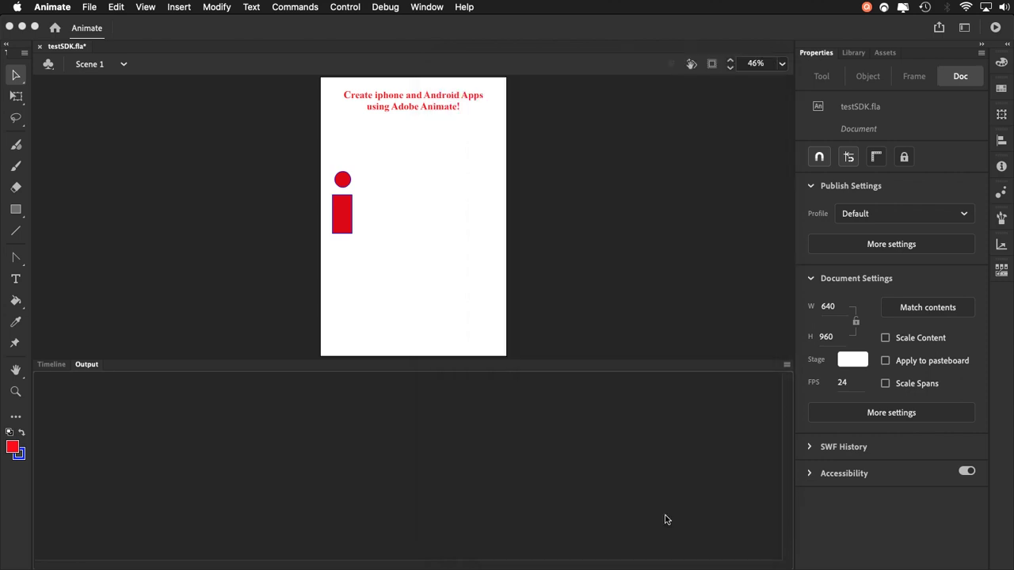